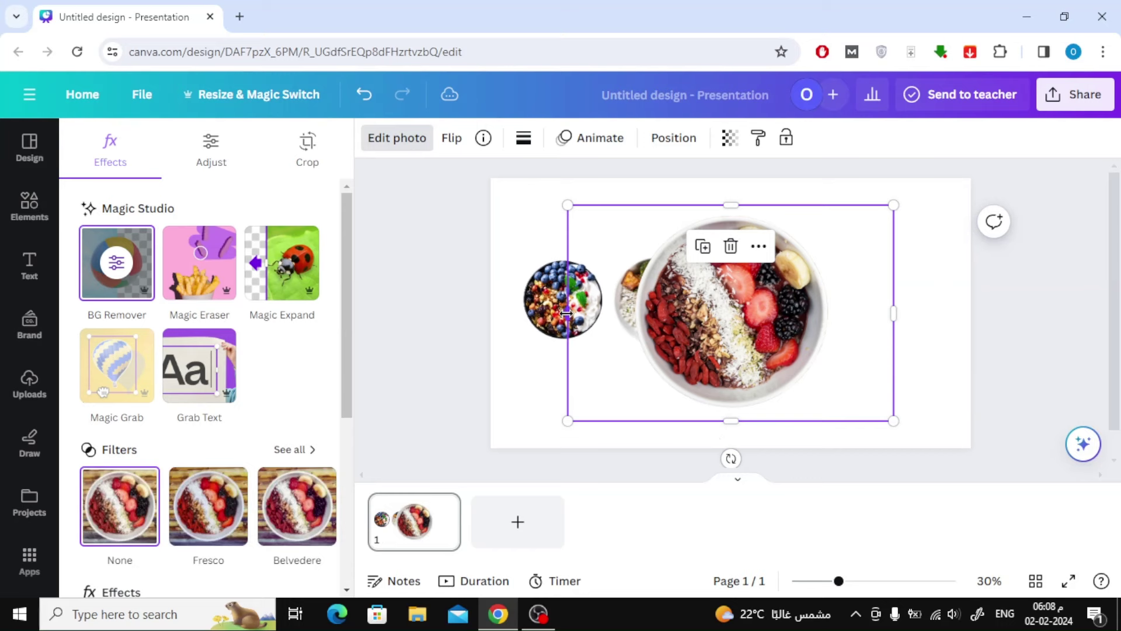
# Crop the empty sides off the strawberry bowl photo, shrink it and place it right of the rice and broccoli bowl
pyautogui.moveTo(566, 314); pyautogui.dragTo(636, 314)
pyautogui.moveTo(733, 316); pyautogui.dragTo(783, 322)
pyautogui.moveTo(943, 319); pyautogui.dragTo(888, 320)
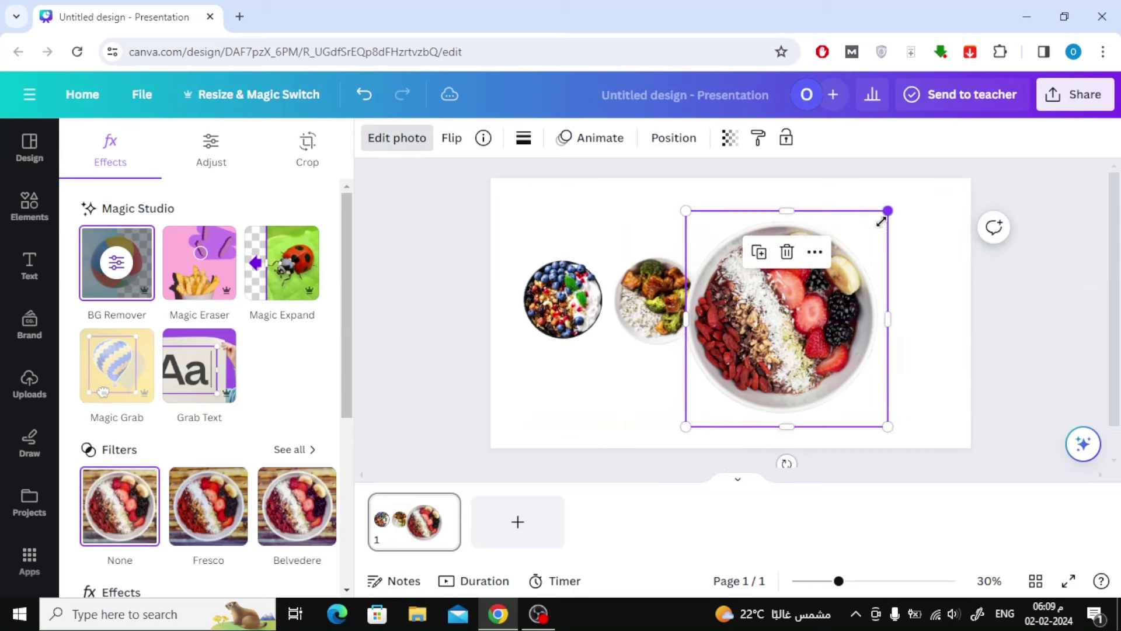
pyautogui.moveTo(882, 222); pyautogui.dragTo(780, 333)
pyautogui.moveTo(730, 379); pyautogui.dragTo(756, 293)
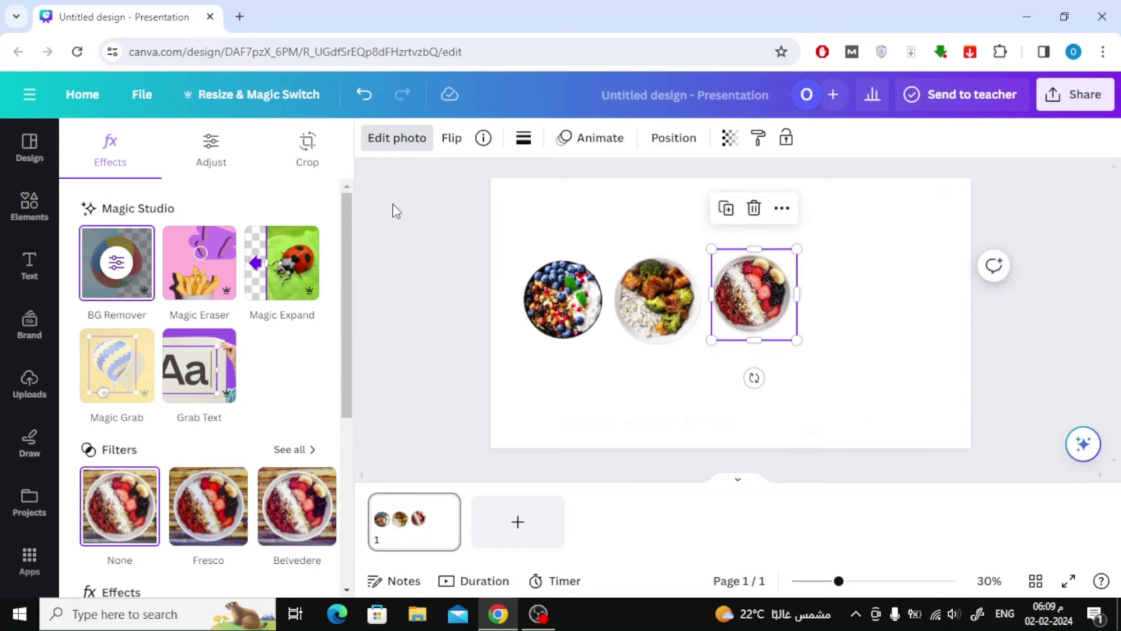
# Add the pasta plate photo, remove its background, shrink it and place it at the right end of the bowl row
pyautogui.click(397, 137)
pyautogui.scroll(-5, 215, 333)
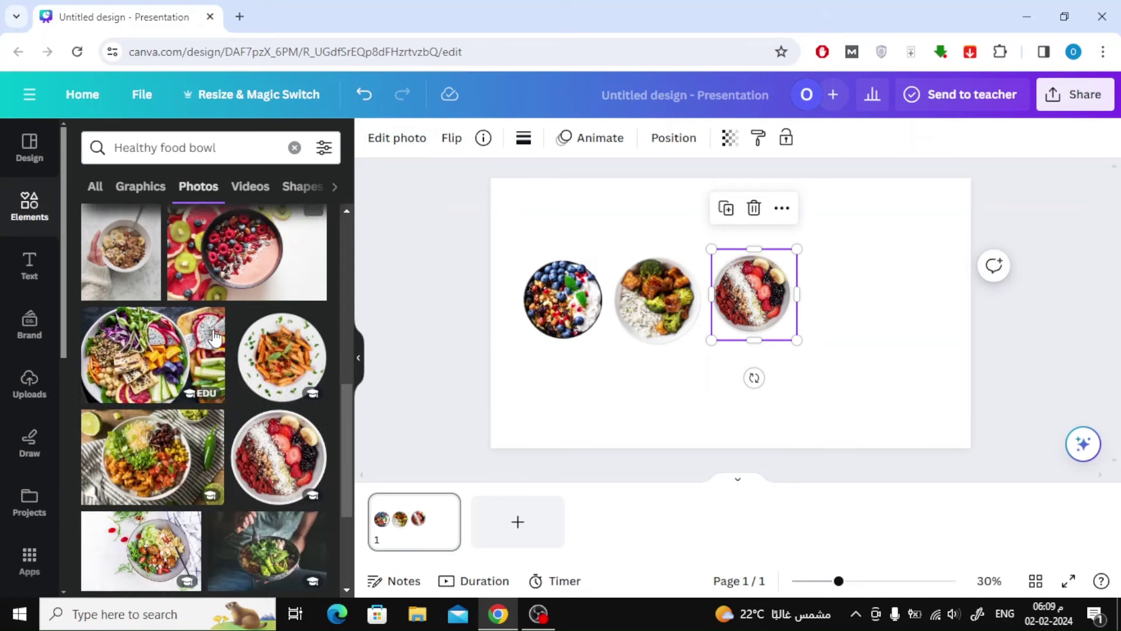
pyautogui.click(281, 356)
pyautogui.click(397, 137)
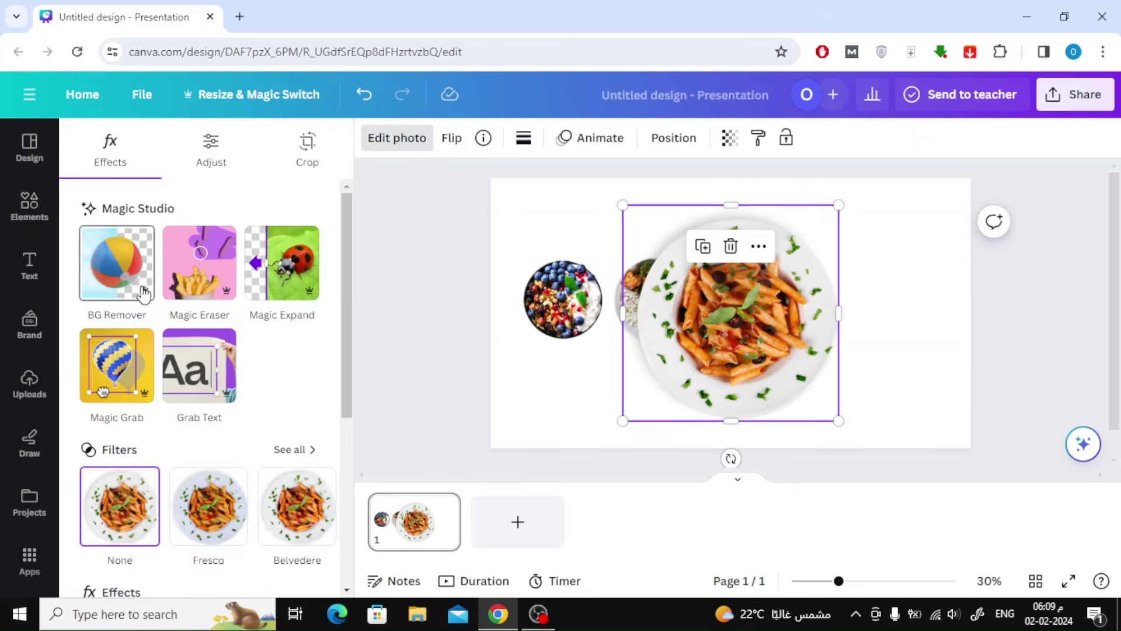
pyautogui.moveTo(759, 322); pyautogui.dragTo(796, 348)
pyautogui.click(397, 137)
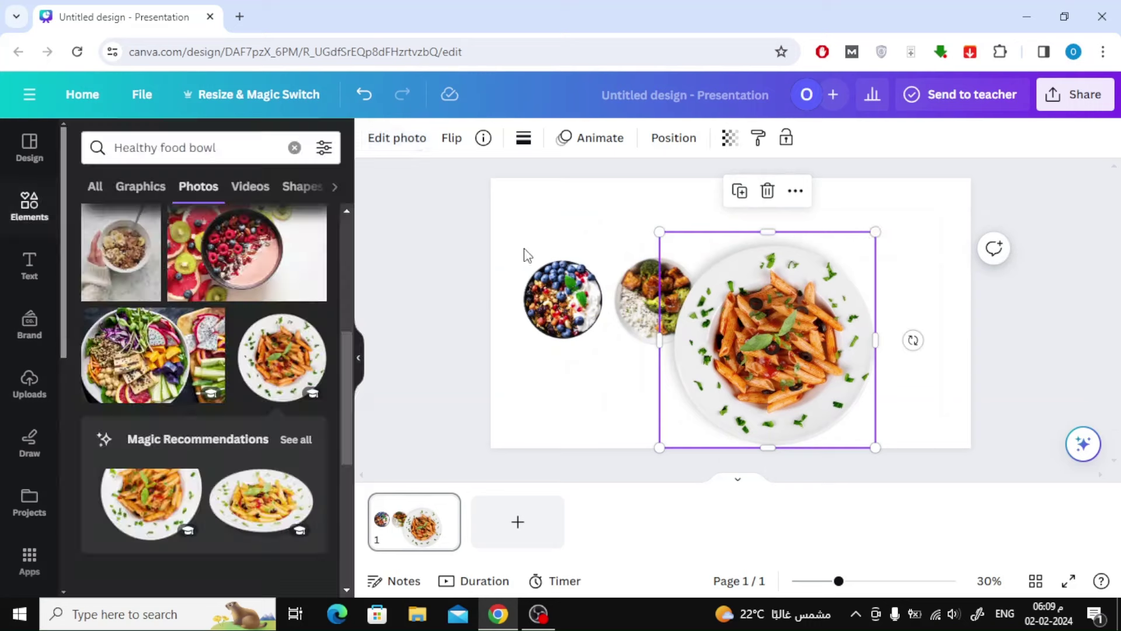
pyautogui.moveTo(875, 232); pyautogui.dragTo(767, 342)
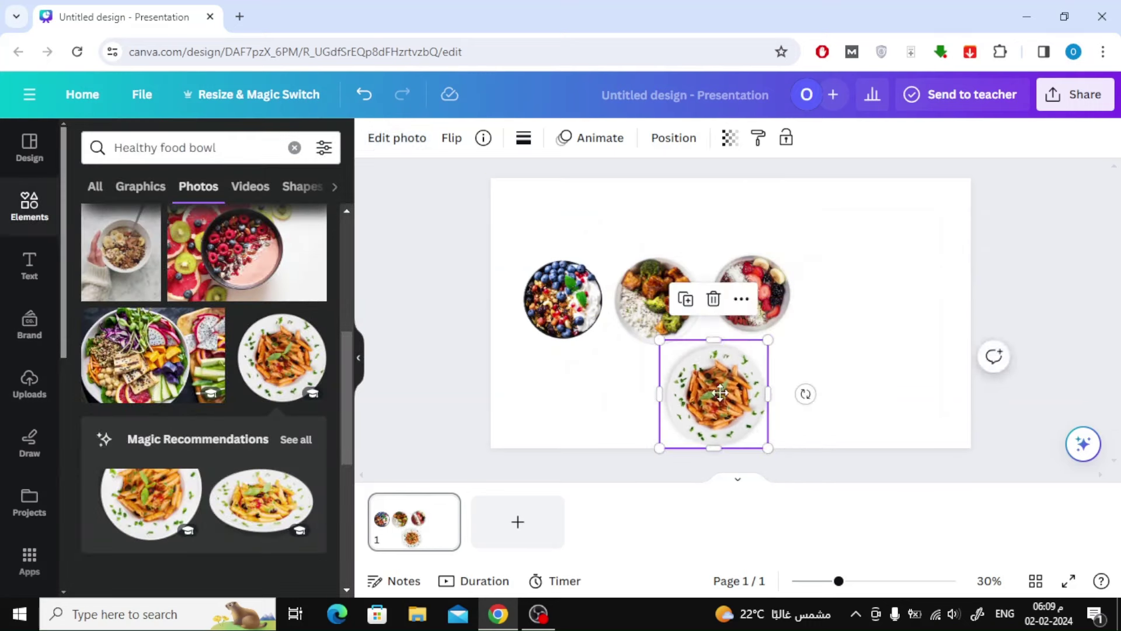
pyautogui.moveTo(697, 401); pyautogui.dragTo(848, 298)
# Space the four dishes evenly in a row, resizing the strawberry bowl to about 372 × 398 and the pasta plate to about 384 × 384
pyautogui.moveTo(563, 299); pyautogui.dragTo(554, 294)
pyautogui.moveTo(664, 307); pyautogui.dragTo(655, 301)
pyautogui.click(753, 303)
pyautogui.moveTo(796, 340); pyautogui.dragTo(804, 349)
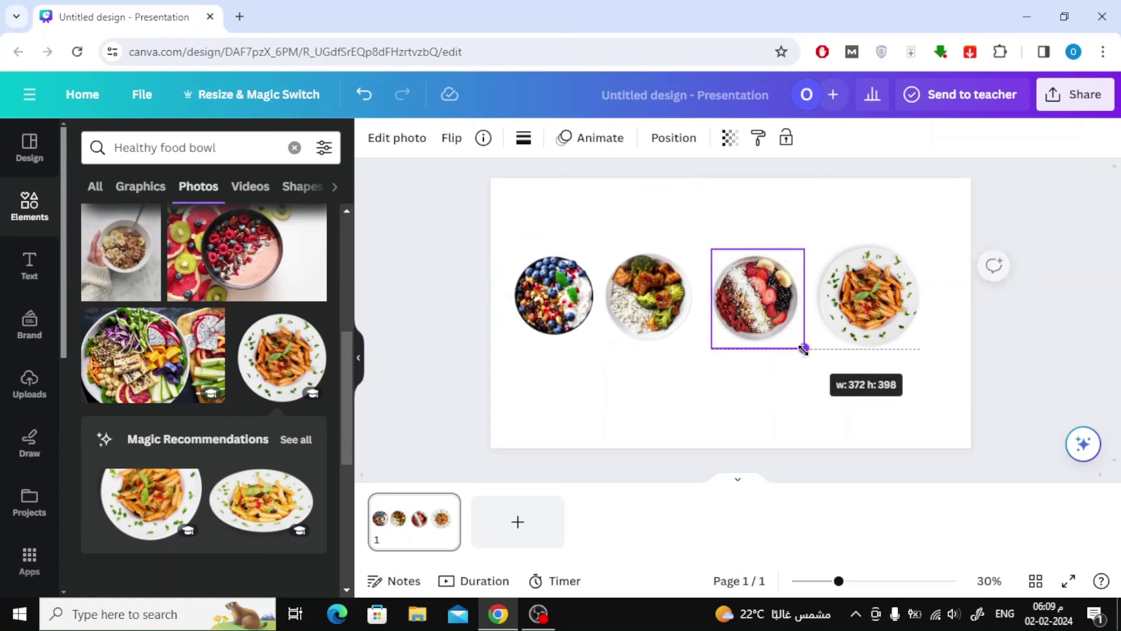
pyautogui.moveTo(753, 298); pyautogui.dragTo(745, 299)
pyautogui.moveTo(869, 298); pyautogui.dragTo(853, 298)
pyautogui.moveTo(903, 245); pyautogui.dragTo(893, 257)
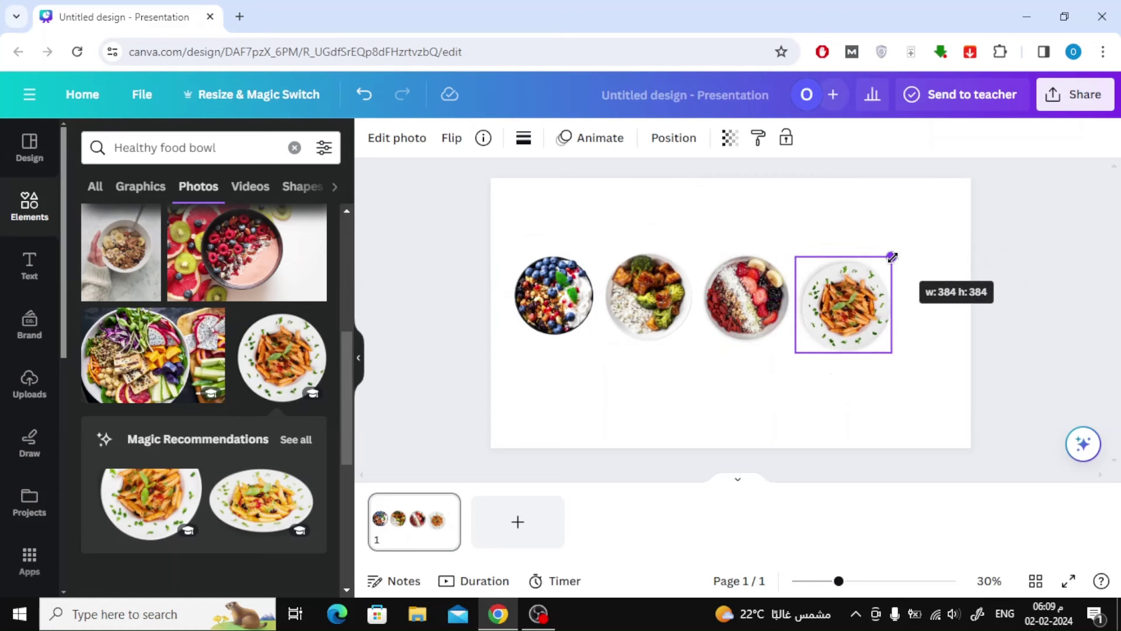
pyautogui.moveTo(851, 306); pyautogui.dragTo(851, 301)
# Scale down the whole row of four dishes and place it in the left half of the slide
pyautogui.moveTo(905, 238); pyautogui.dragTo(762, 281)
pyautogui.moveTo(729, 322); pyautogui.dragTo(725, 292)
pyautogui.click(724, 363)
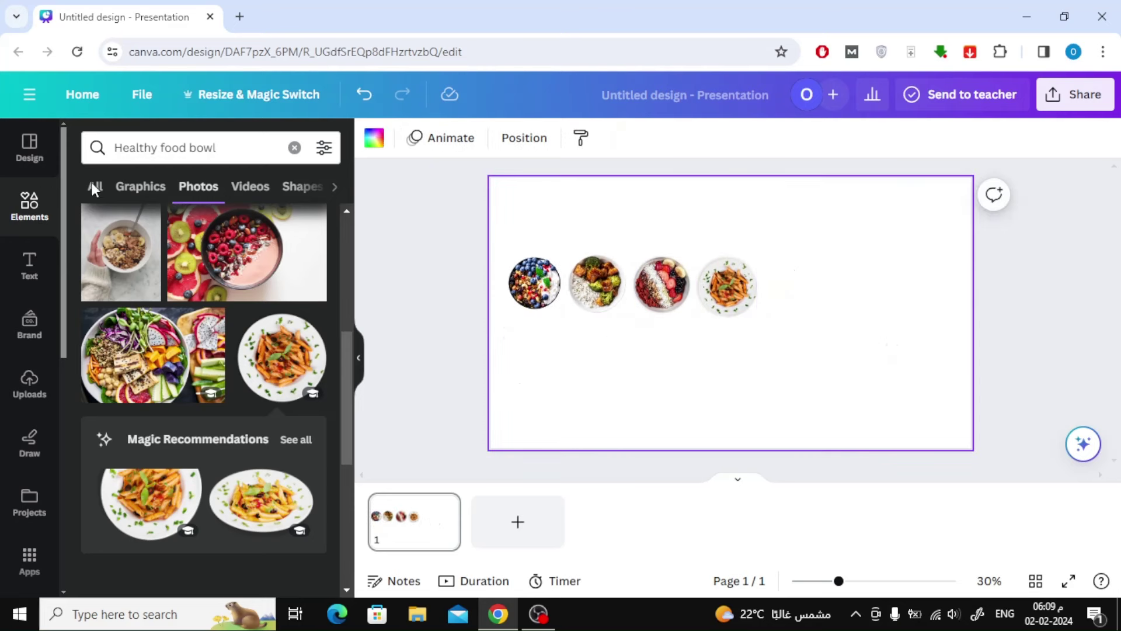
# Fill the slide background with the default solid purple #8C52FF
pyautogui.click(378, 142)
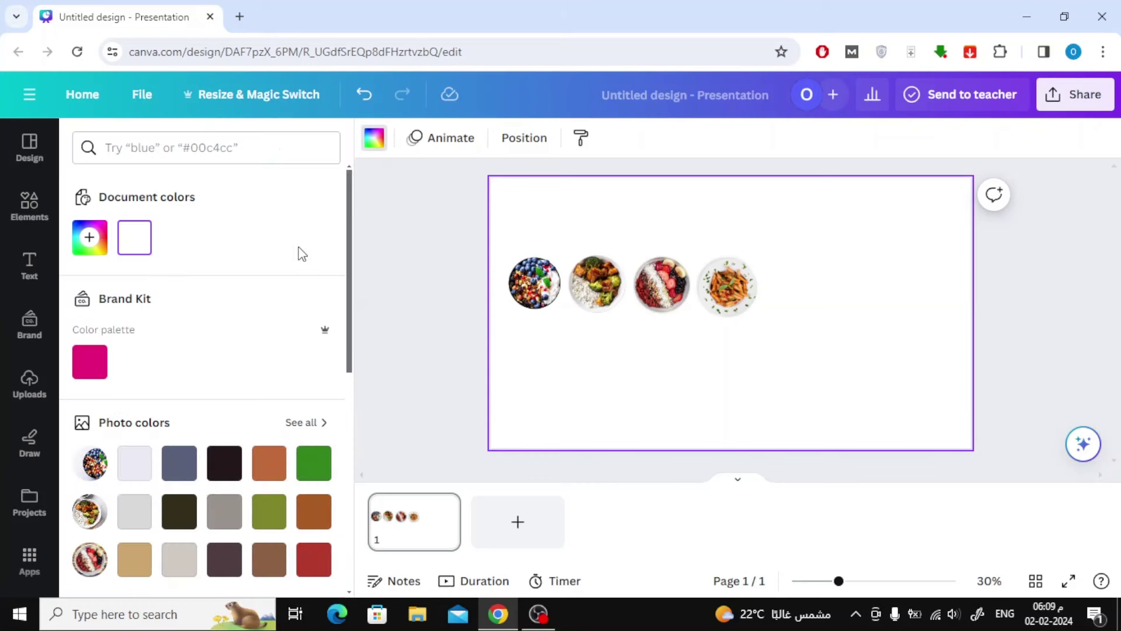
pyautogui.scroll(-2, 260, 290)
pyautogui.scroll(-4, 259, 291)
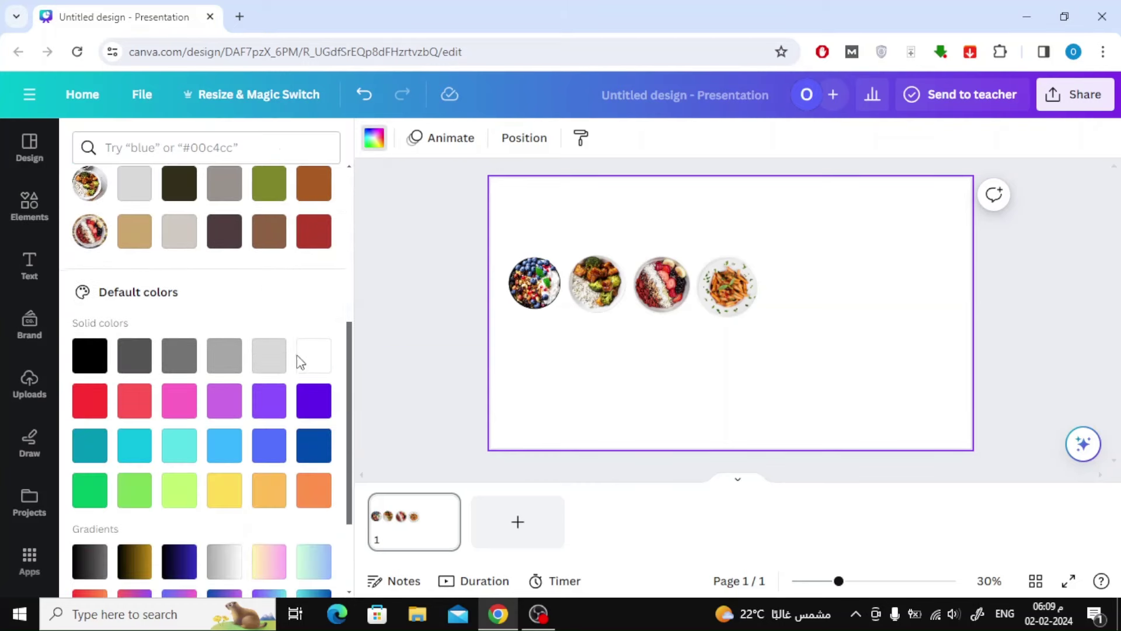
pyautogui.click(268, 402)
# Search the element graphics for "blob" and add the light green wavy blob to the slide
pyautogui.click(29, 206)
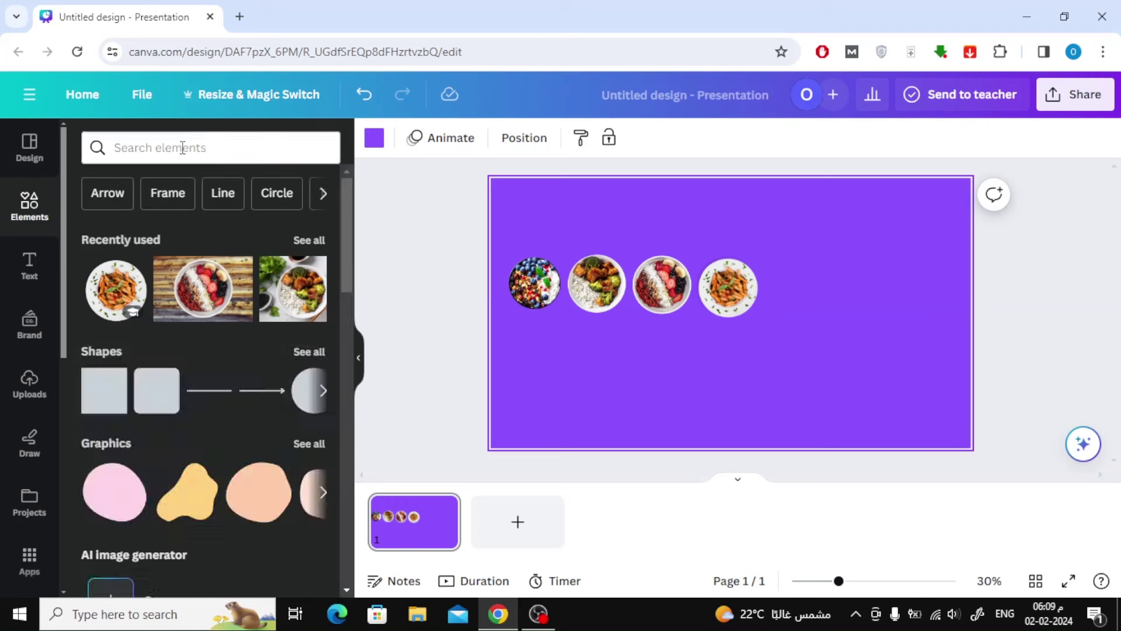
pyautogui.click(175, 147)
pyautogui.click(252, 228)
pyautogui.click(135, 193)
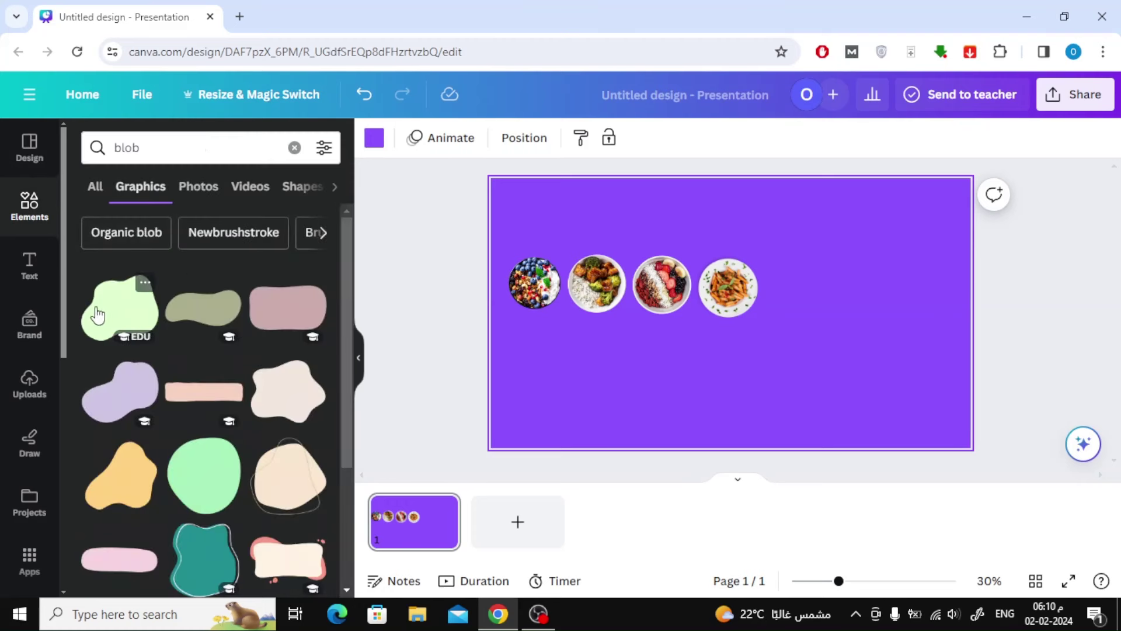
pyautogui.click(117, 309)
# Place the light green blob over the slide's left part, send it behind the dishes and enlarge it to nearly full slide height
pyautogui.moveTo(665, 368); pyautogui.dragTo(626, 278)
pyautogui.rightClick(626, 278)
pyautogui.moveTo(719, 359)
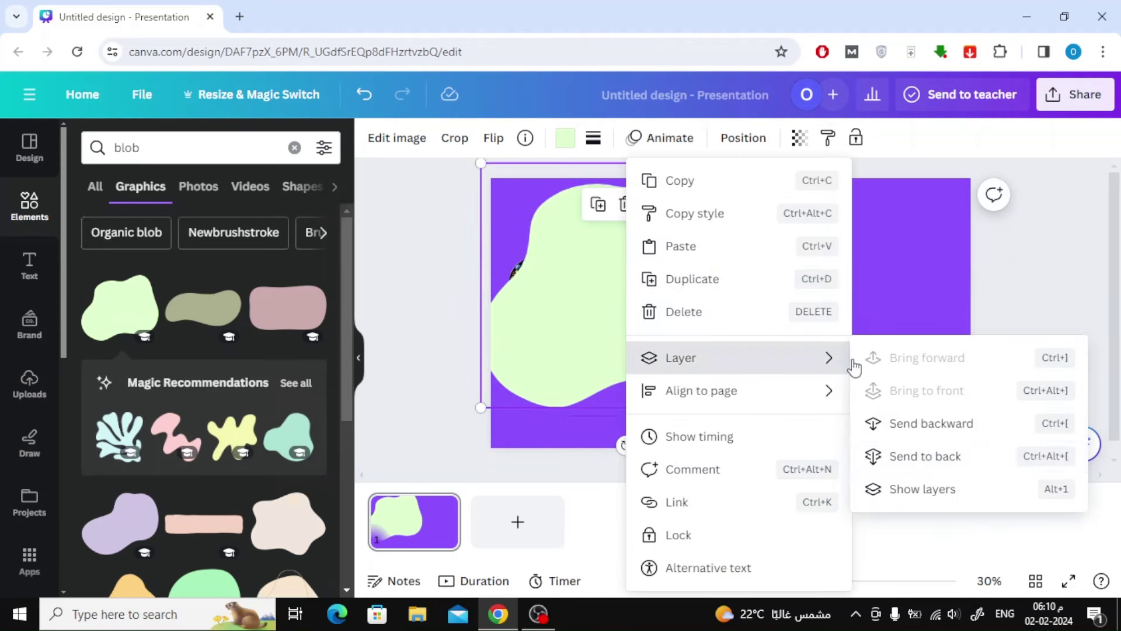
pyautogui.click(923, 456)
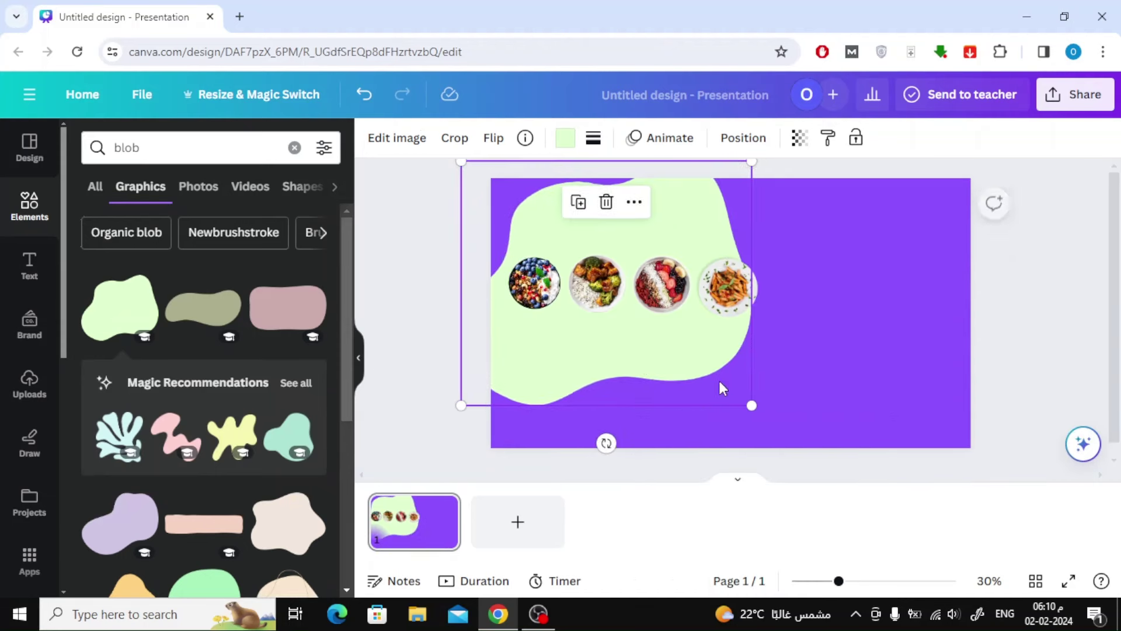
pyautogui.moveTo(751, 401); pyautogui.dragTo(794, 440)
pyautogui.click(888, 371)
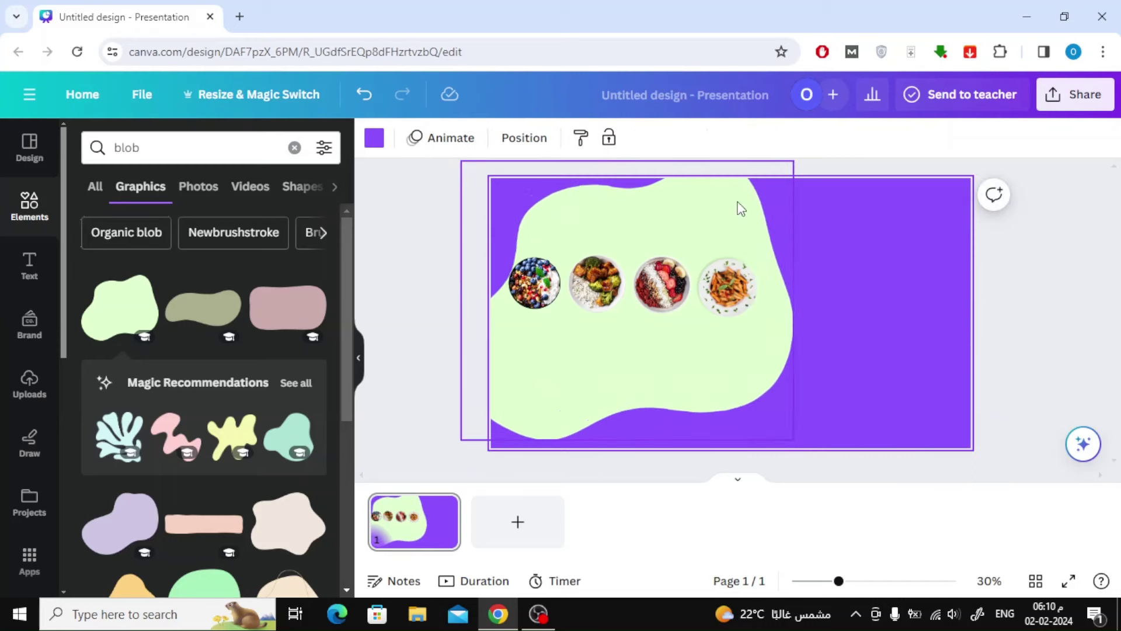
# Recolor the large blob to a darker shade of the background purple
pyautogui.click(739, 208)
pyautogui.click(565, 138)
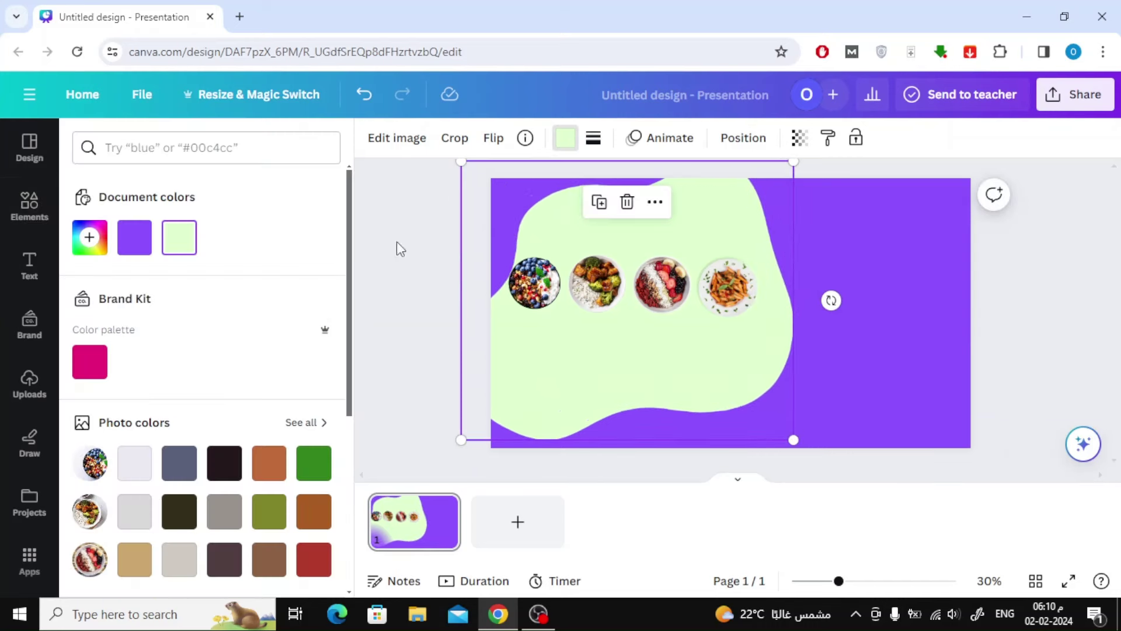
pyautogui.click(137, 245)
pyautogui.click(134, 244)
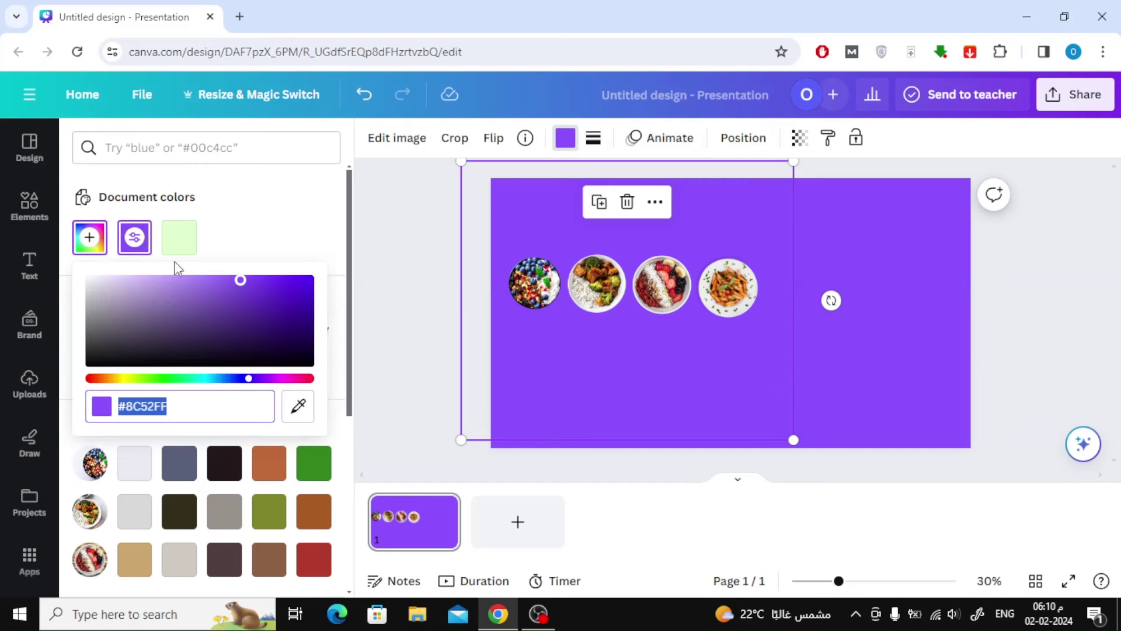
pyautogui.moveTo(240, 278); pyautogui.dragTo(215, 307)
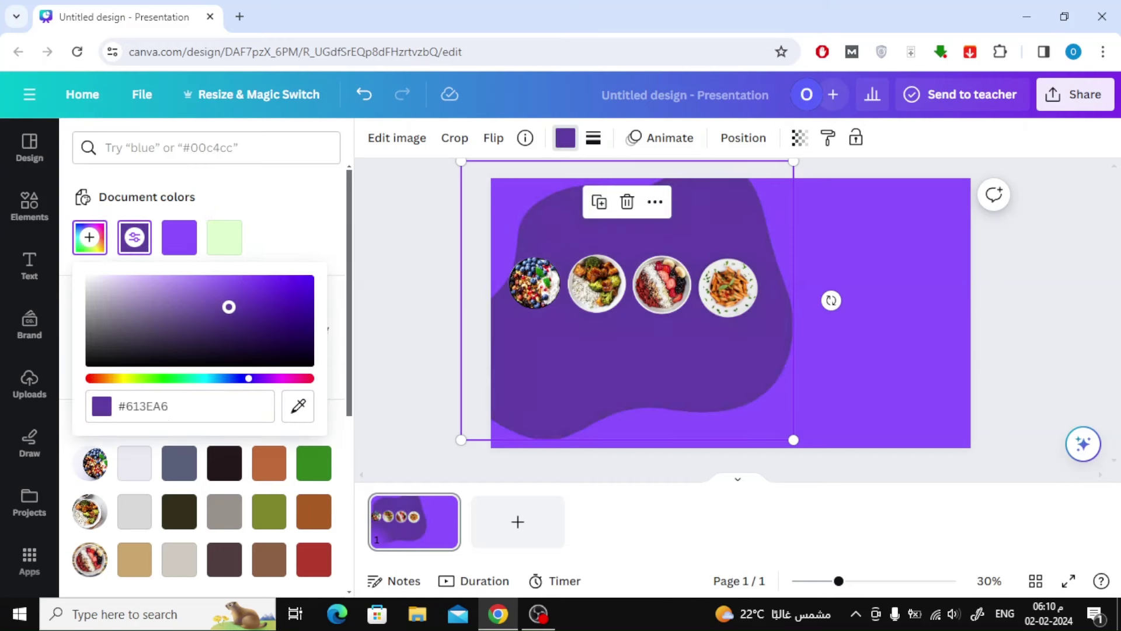
pyautogui.click(400, 226)
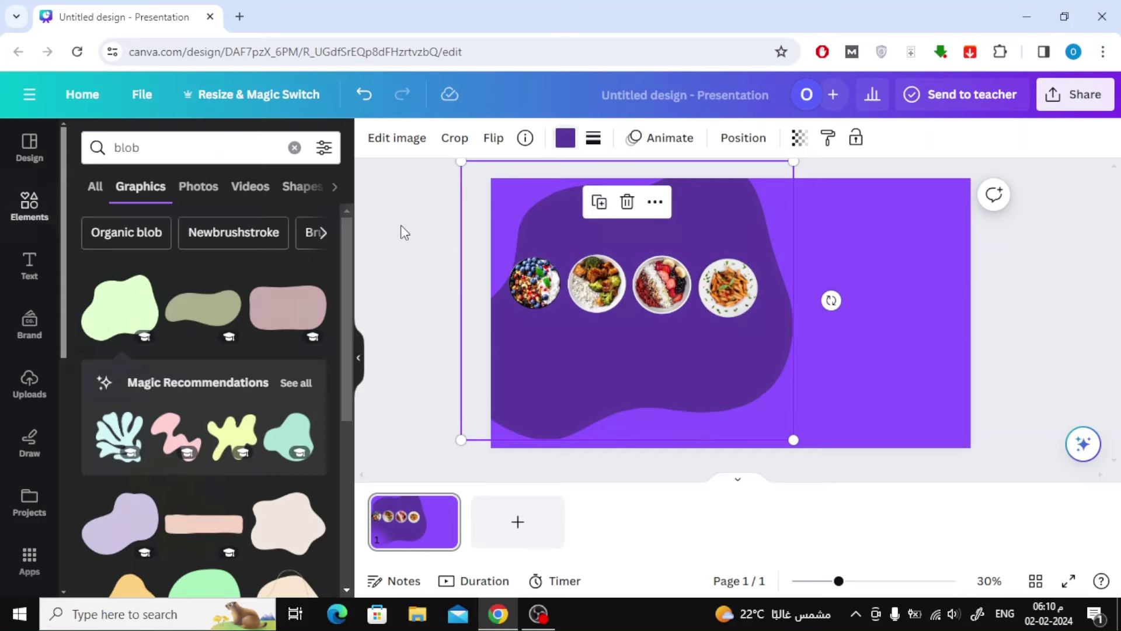
pyautogui.click(401, 226)
# Add the rounded mint green blob graphic and place it in the purple area right of the large blob
pyautogui.scroll(-5, 155, 268)
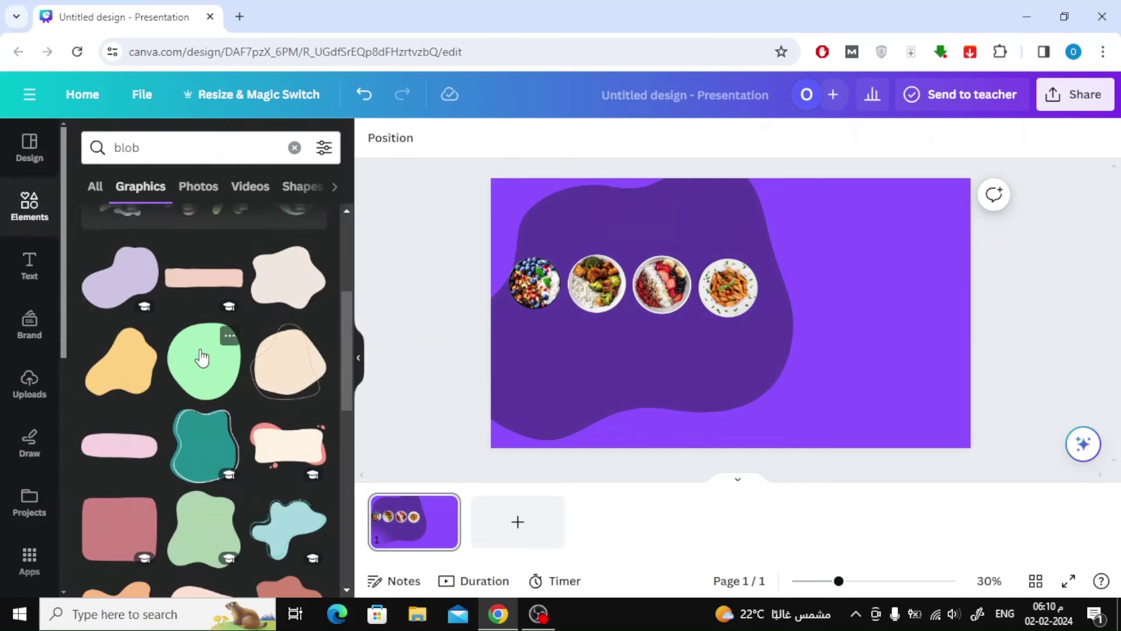
pyautogui.click(201, 361)
pyautogui.moveTo(717, 322); pyautogui.dragTo(832, 332)
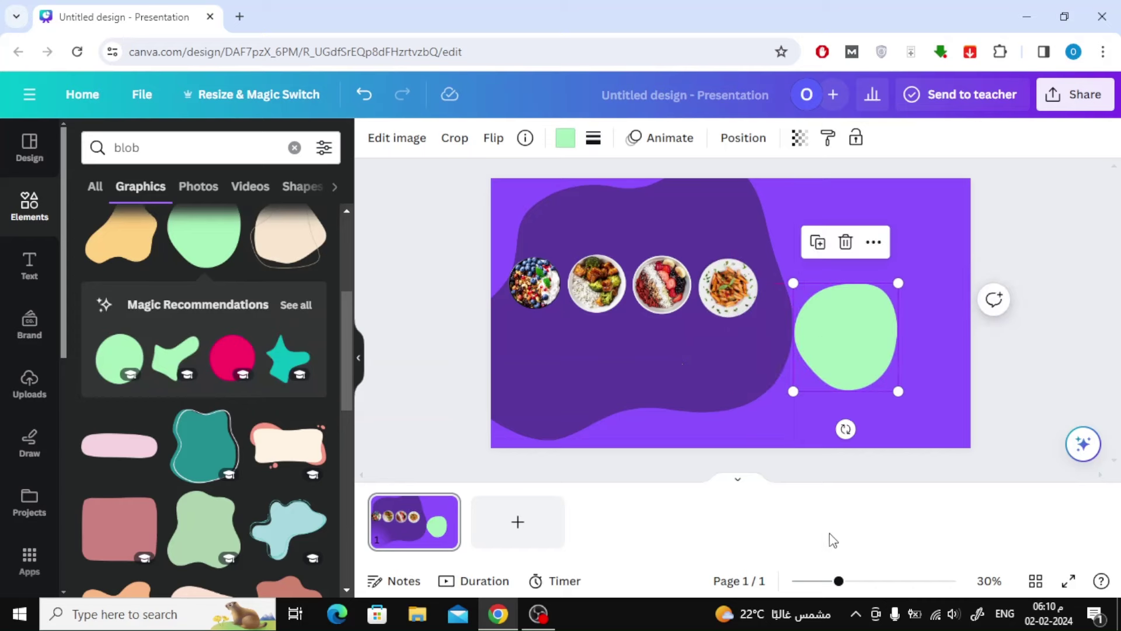
# Duplicate the four dish photos together and move the copies across the mint green blob
pyautogui.moveTo(839, 581); pyautogui.dragTo(853, 581)
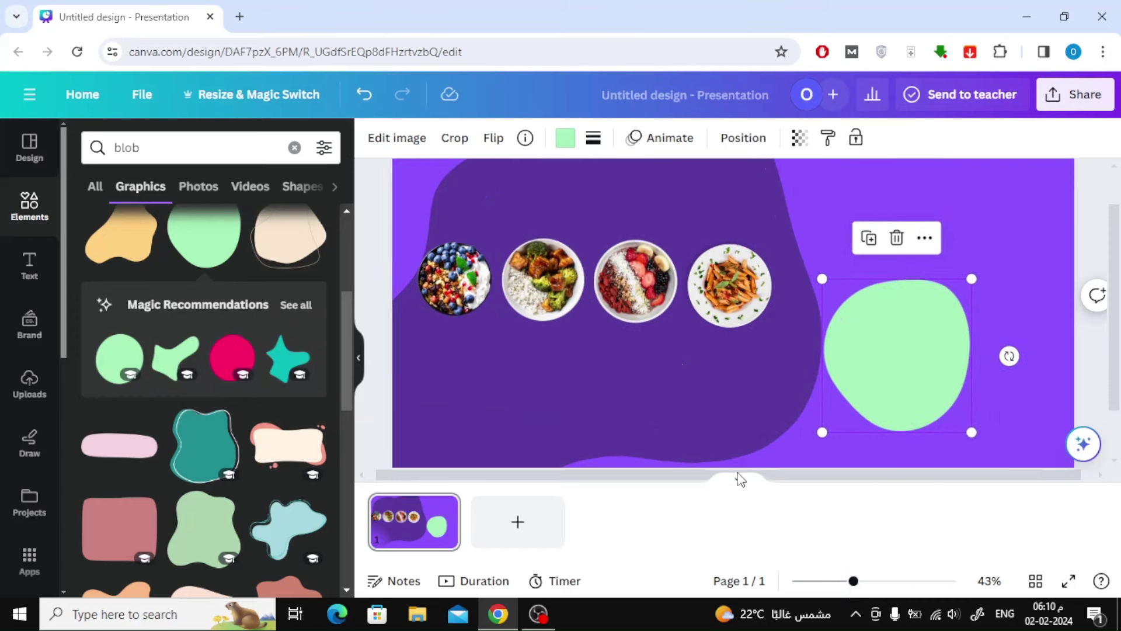
pyautogui.click(462, 283)
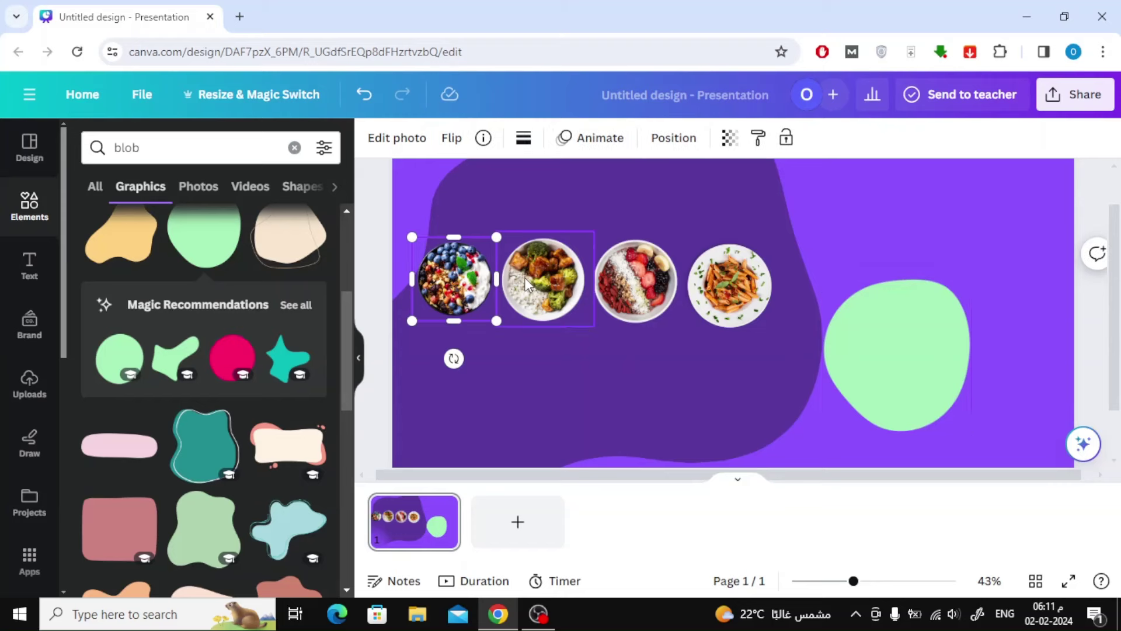
pyautogui.keyDown('shift'); pyautogui.click(543, 281); pyautogui.keyUp('shift')
pyautogui.keyDown('shift'); pyautogui.click(635, 281); pyautogui.keyUp('shift')
pyautogui.keyDown('shift'); pyautogui.click(730, 279); pyautogui.keyUp('shift')
pyautogui.moveTo(647, 290); pyautogui.dragTo(823, 229)
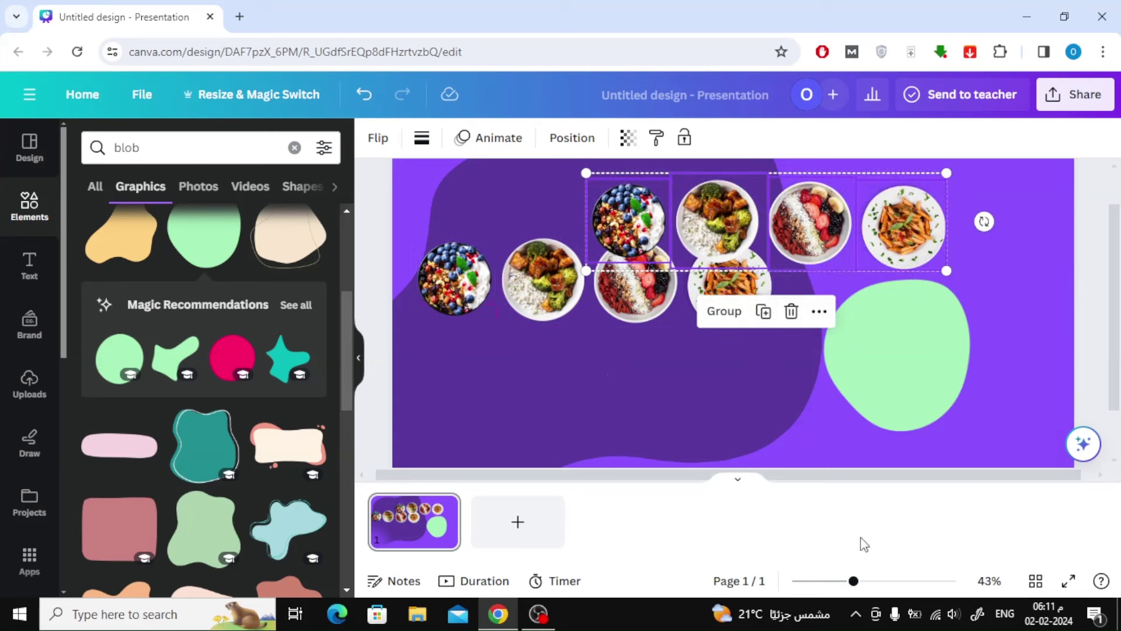
pyautogui.moveTo(853, 581)
pyautogui.mouseDown()
pyautogui.moveTo(876, 581)
pyautogui.moveTo(851, 581)
pyautogui.mouseUp()
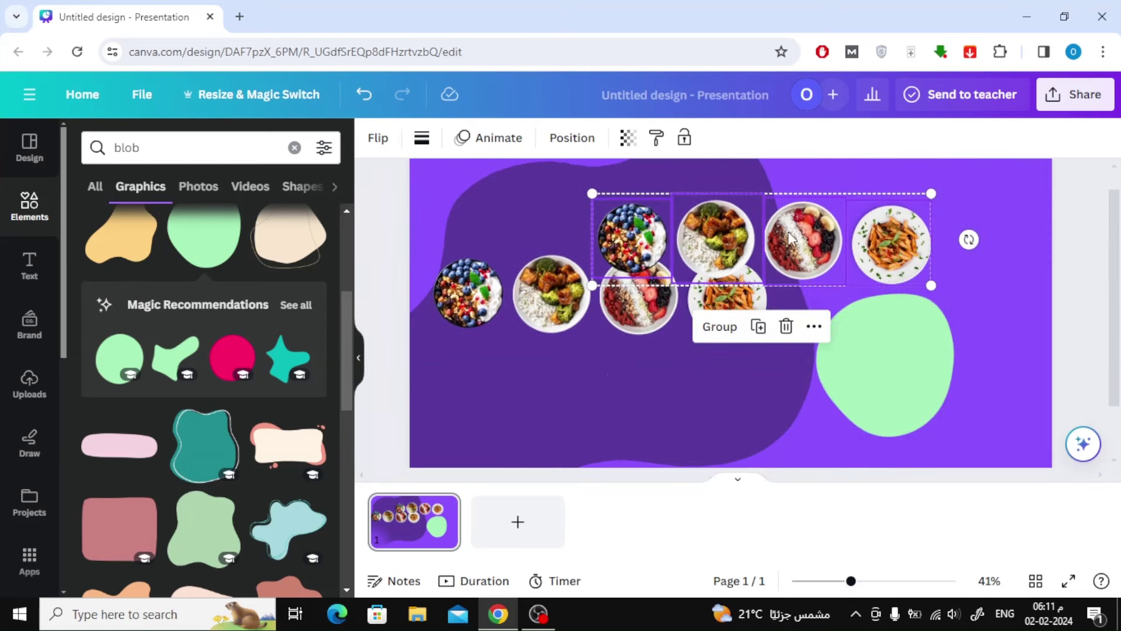
pyautogui.moveTo(788, 236); pyautogui.dragTo(866, 381)
pyautogui.click(963, 233)
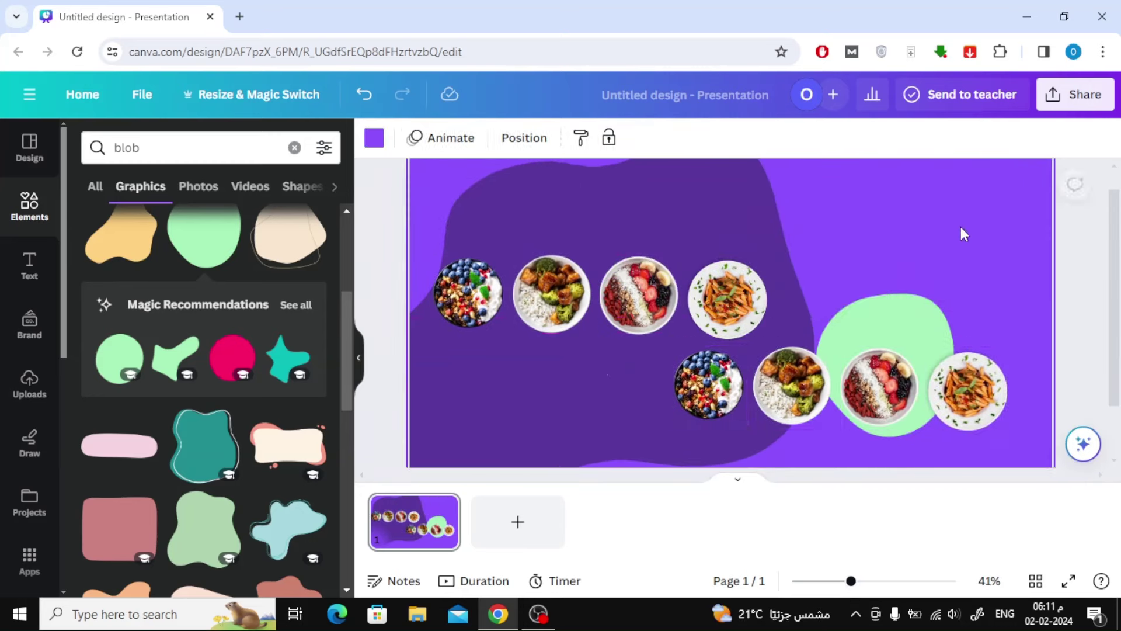
# Arrange the copied dishes around the green blob: blueberry upper left, rice lower left, strawberry lower right, pasta upper right
pyautogui.click(708, 384)
pyautogui.moveTo(708, 385); pyautogui.dragTo(834, 315)
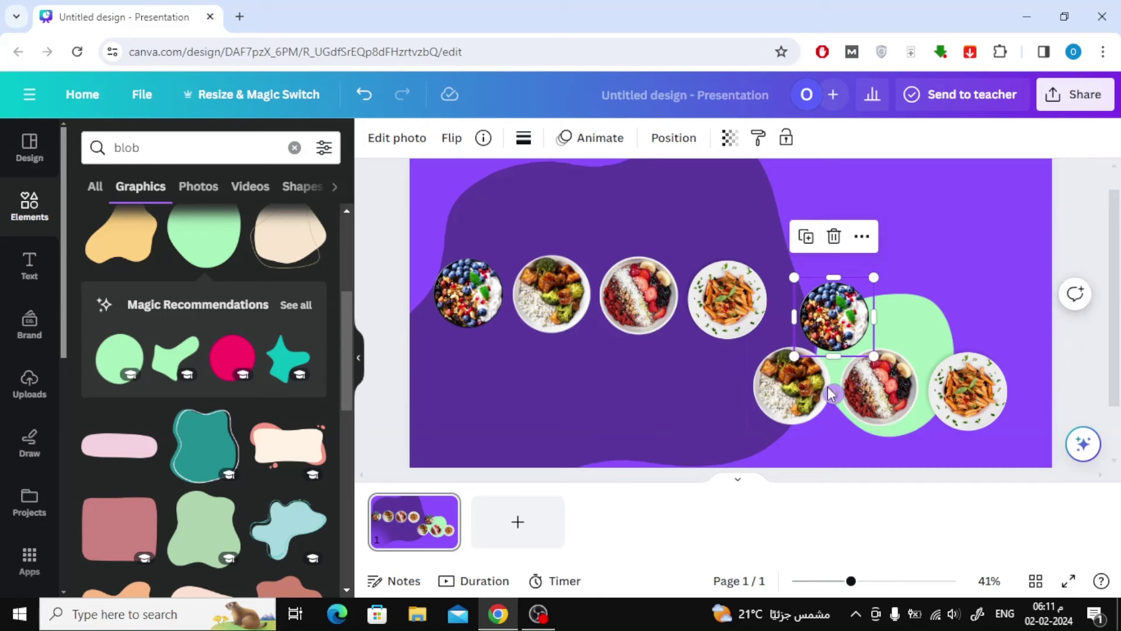
pyautogui.moveTo(786, 393); pyautogui.dragTo(839, 418)
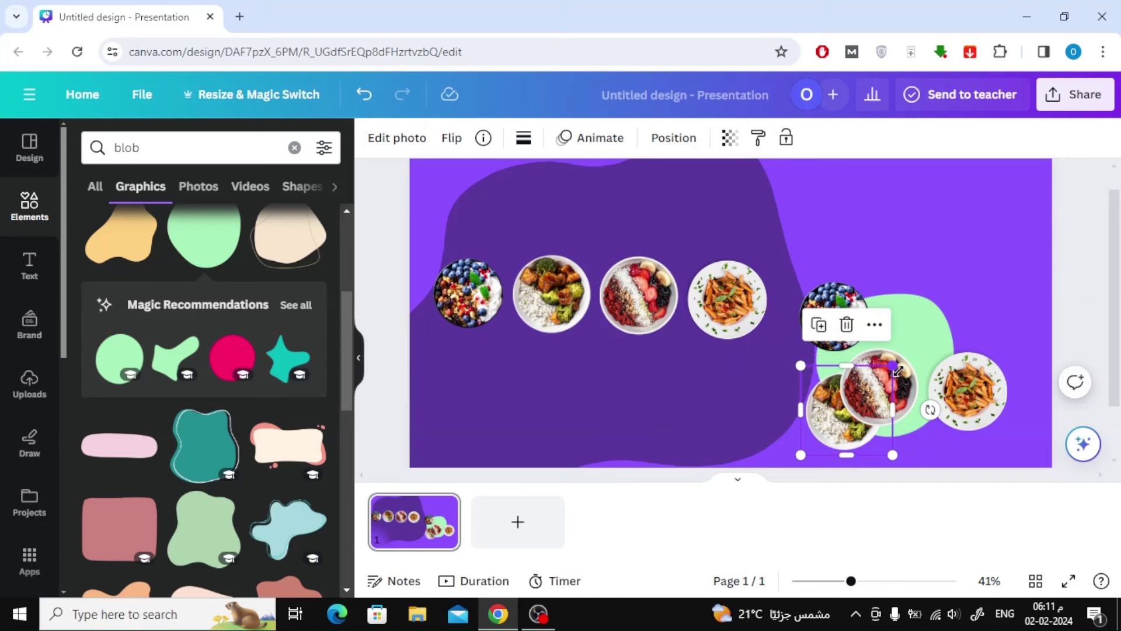
pyautogui.moveTo(894, 368); pyautogui.dragTo(962, 306)
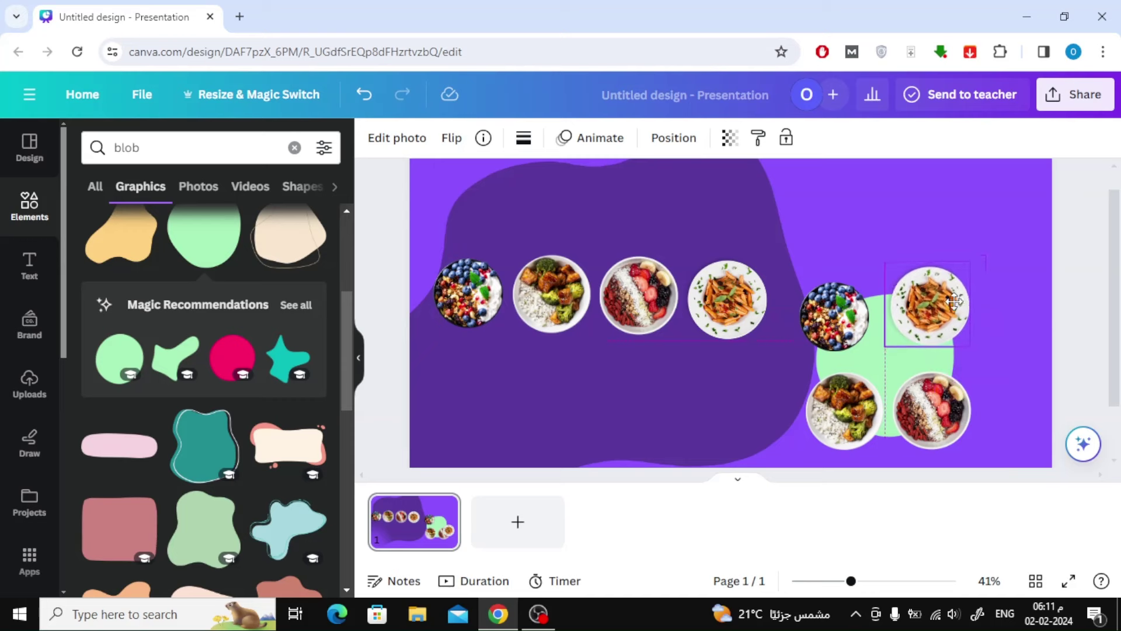
# Tighten the four copied dishes around the green blob and enlarge the blueberry bowl to about 254 × 251
pyautogui.moveTo(845, 412); pyautogui.dragTo(852, 393)
pyautogui.moveTo(933, 432); pyautogui.dragTo(937, 412)
pyautogui.moveTo(852, 398); pyautogui.dragTo(852, 407)
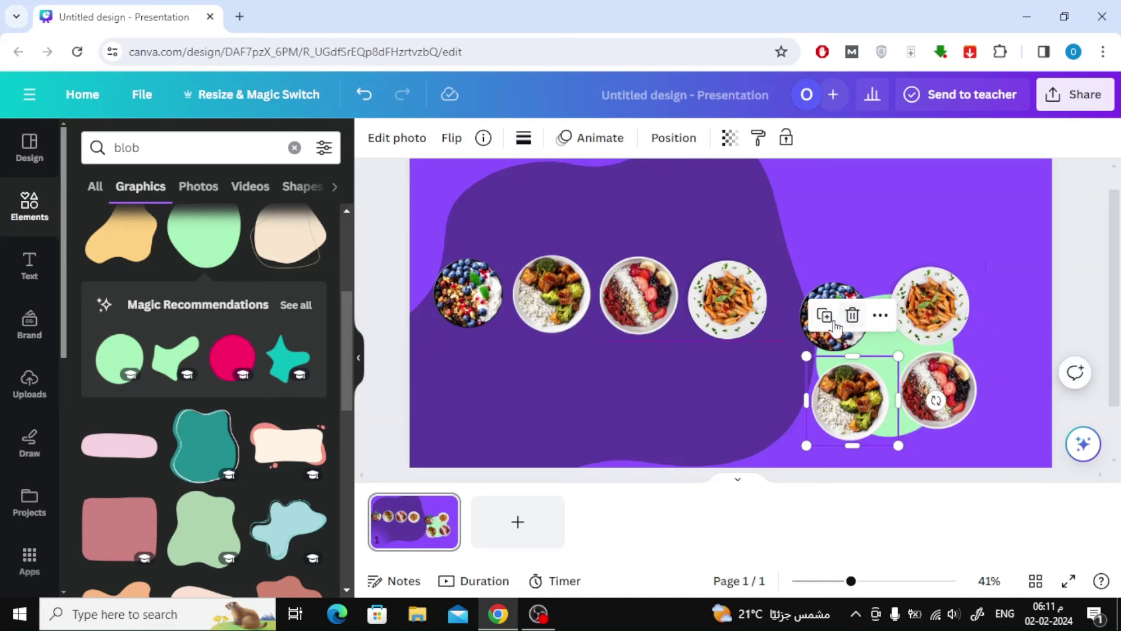
pyautogui.click(830, 312)
pyautogui.moveTo(830, 312); pyautogui.dragTo(832, 325)
pyautogui.click(927, 298)
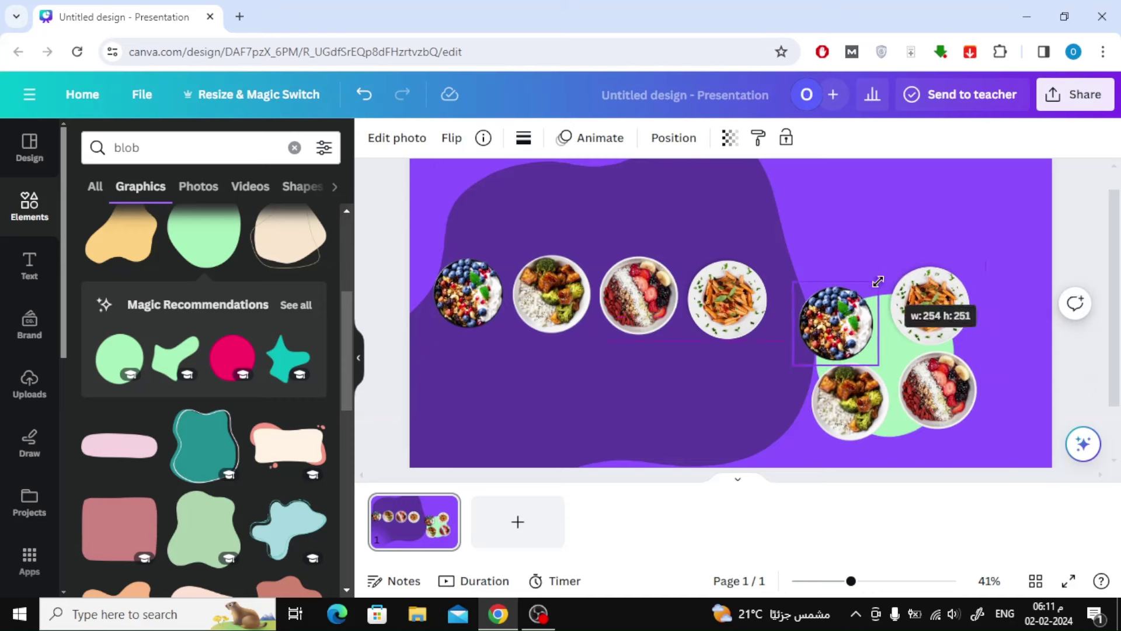
pyautogui.moveTo(927, 297); pyautogui.dragTo(920, 298)
pyautogui.click(942, 387)
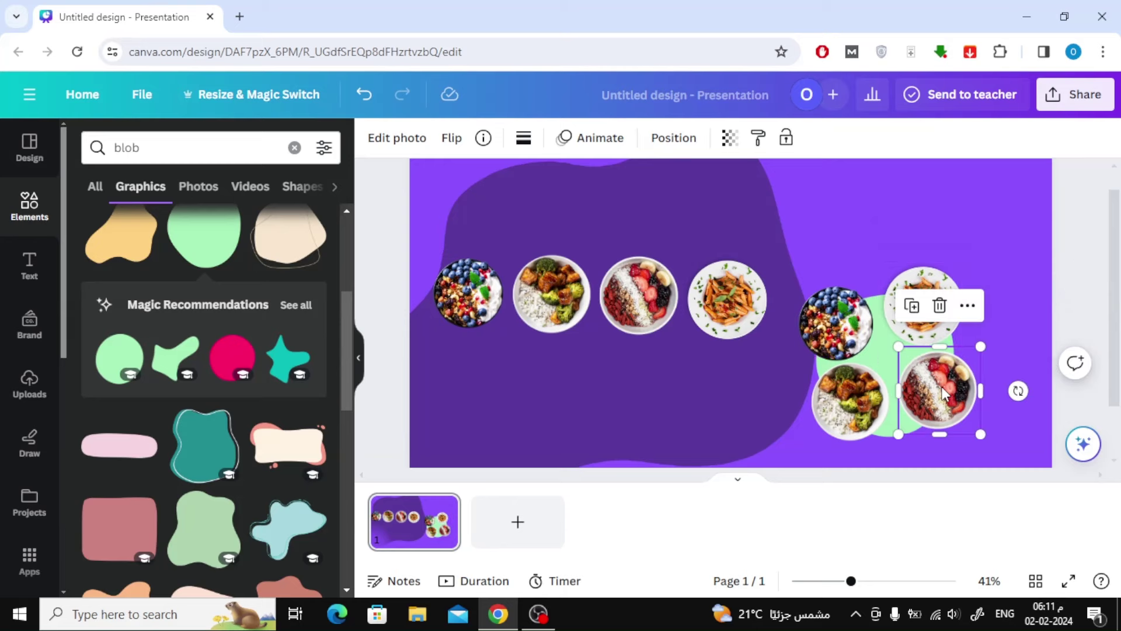
pyautogui.moveTo(942, 386); pyautogui.dragTo(936, 386)
# Select the green blob with its four surrounding dishes and enlarge them together to fill most of the slide's right side
pyautogui.click(1008, 232)
pyautogui.moveTo(1012, 240); pyautogui.dragTo(785, 453)
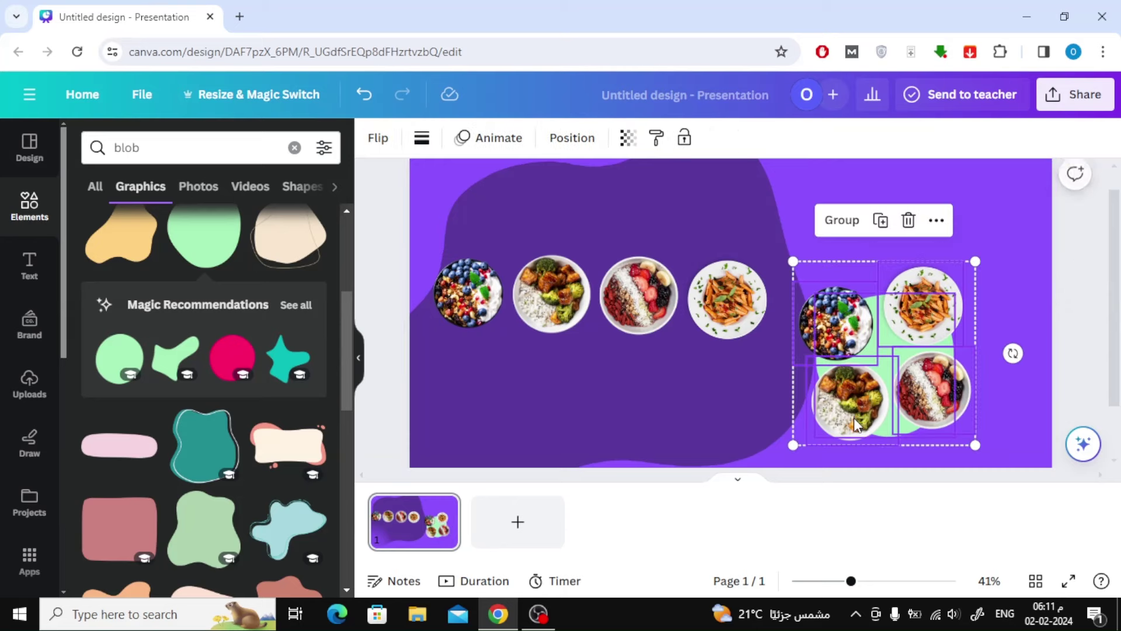
pyautogui.moveTo(787, 255); pyautogui.dragTo(657, 163)
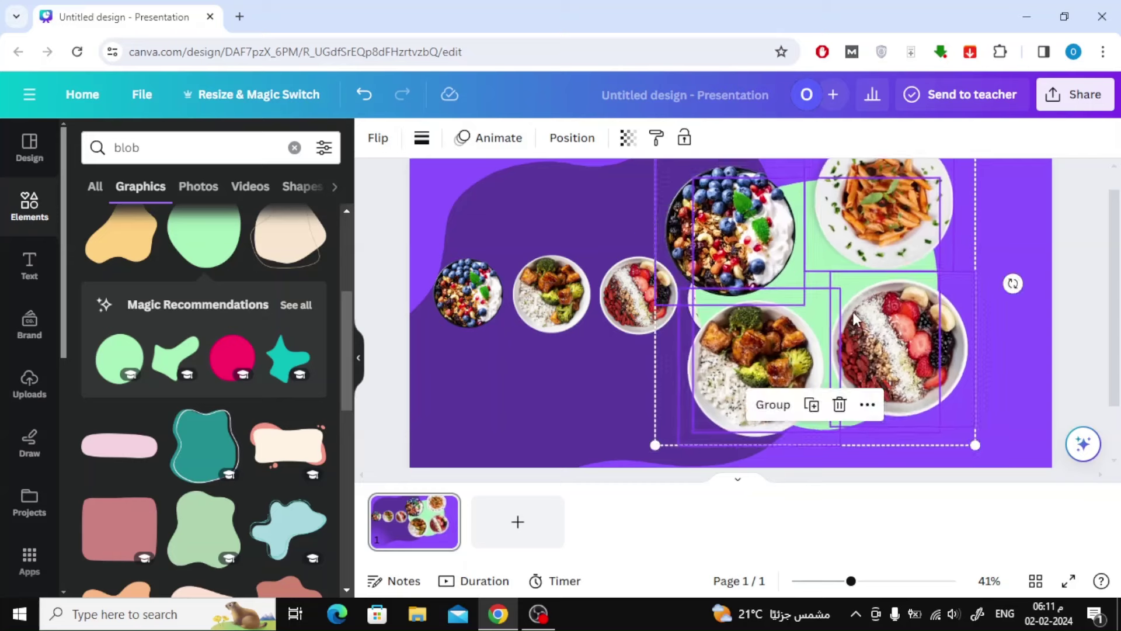
# Enlarge the green blob with its four dishes and move them to the slide's lower right, extending past the edge
pyautogui.moveTo(878, 345); pyautogui.dragTo(1019, 411)
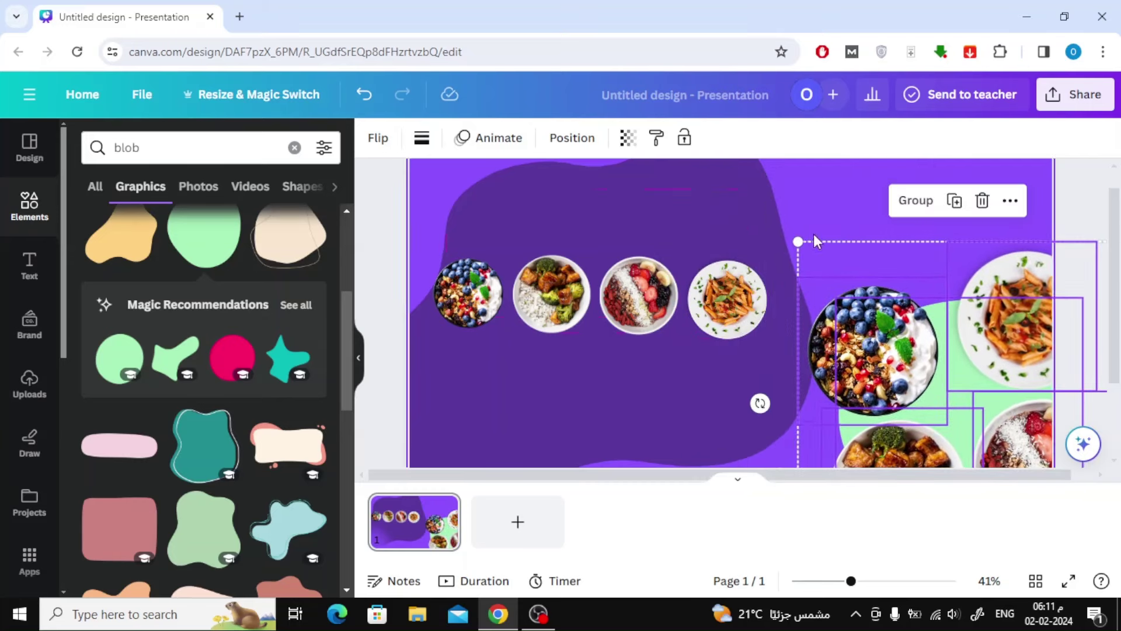
pyautogui.moveTo(795, 234); pyautogui.dragTo(725, 168)
pyautogui.moveTo(898, 311); pyautogui.dragTo(961, 310)
pyautogui.scroll(1, 834, 331)
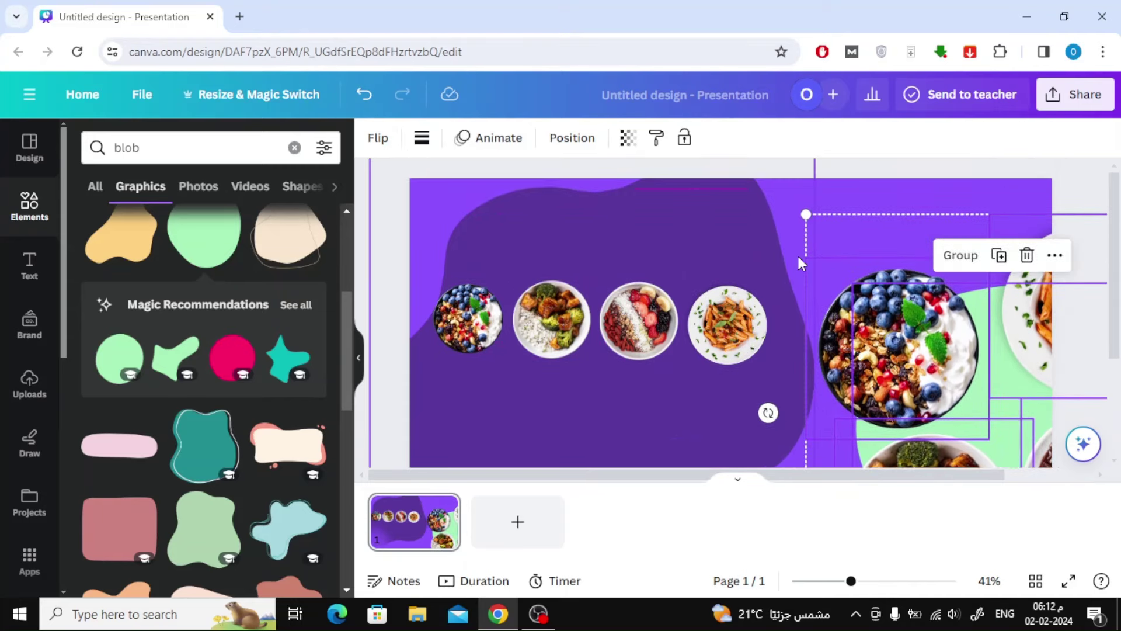
pyautogui.click(1085, 168)
# Duplicate page 1 as a second slide
pyautogui.scroll(-2, 760, 350)
pyautogui.click(442, 509)
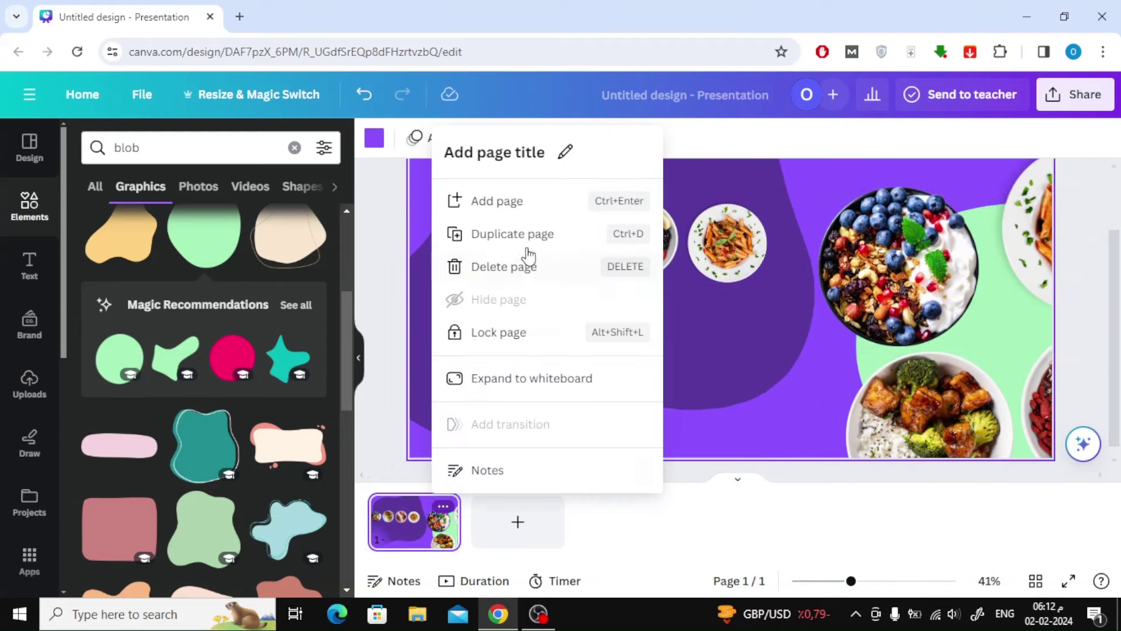
pyautogui.click(527, 233)
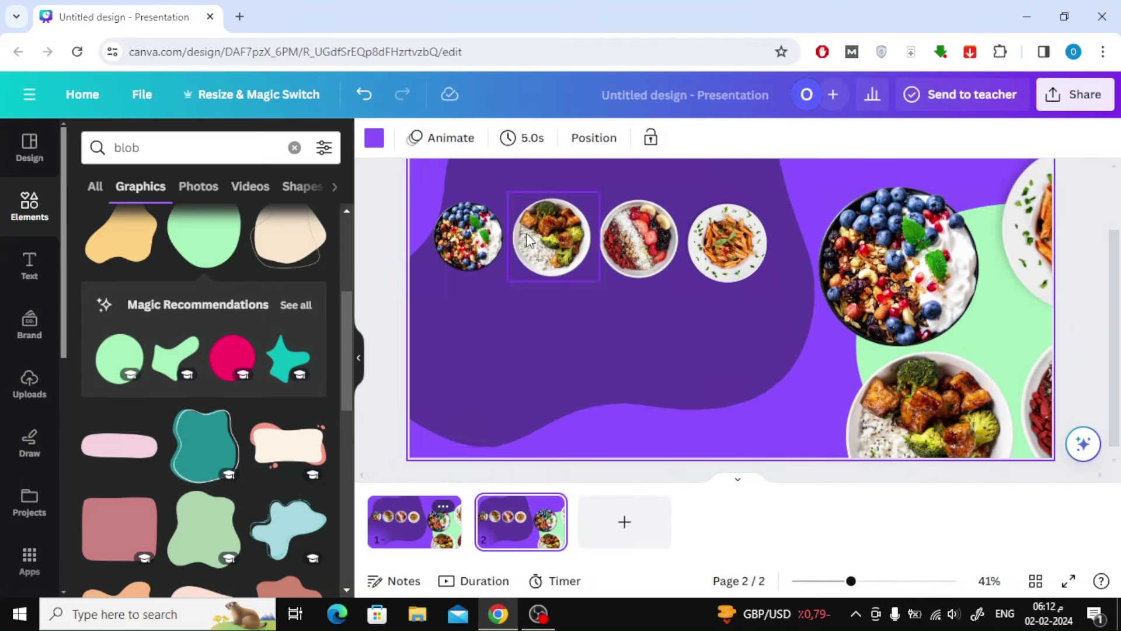
# Rotate page 2's green blob and four large dishes clockwise until the rice bowl faces the small dishes, and nudge them into place
pyautogui.click(926, 242)
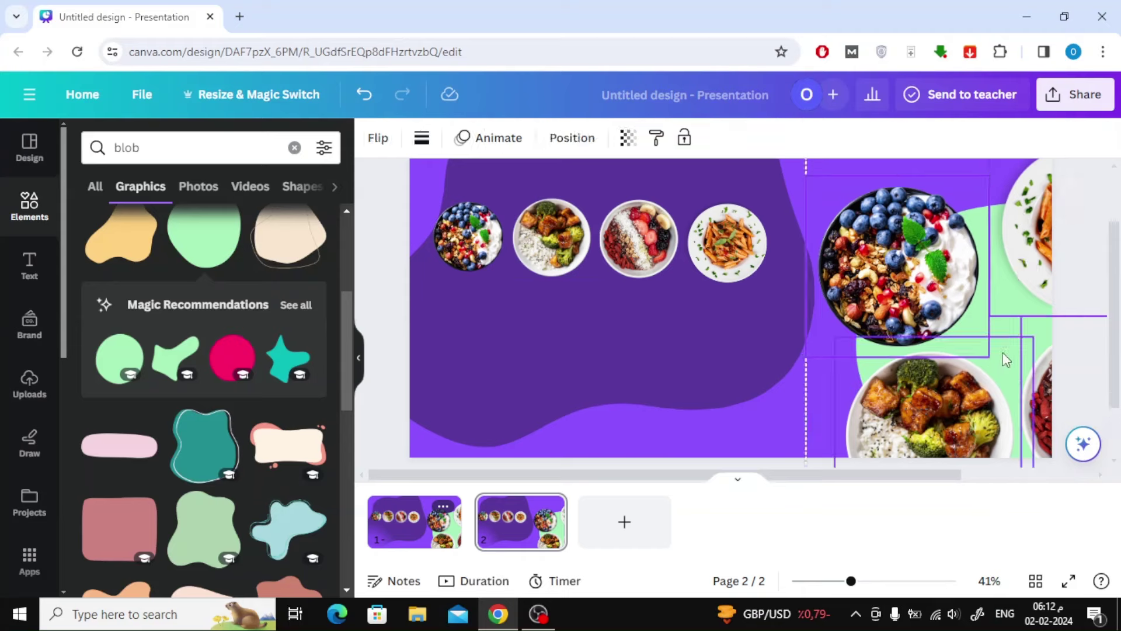
pyautogui.keyDown('shift'); pyautogui.click(1009, 324); pyautogui.keyUp('shift')
pyautogui.moveTo(770, 336); pyautogui.dragTo(958, 116)
pyautogui.moveTo(900, 285); pyautogui.dragTo(909, 314)
pyautogui.scroll(2, 692, 428)
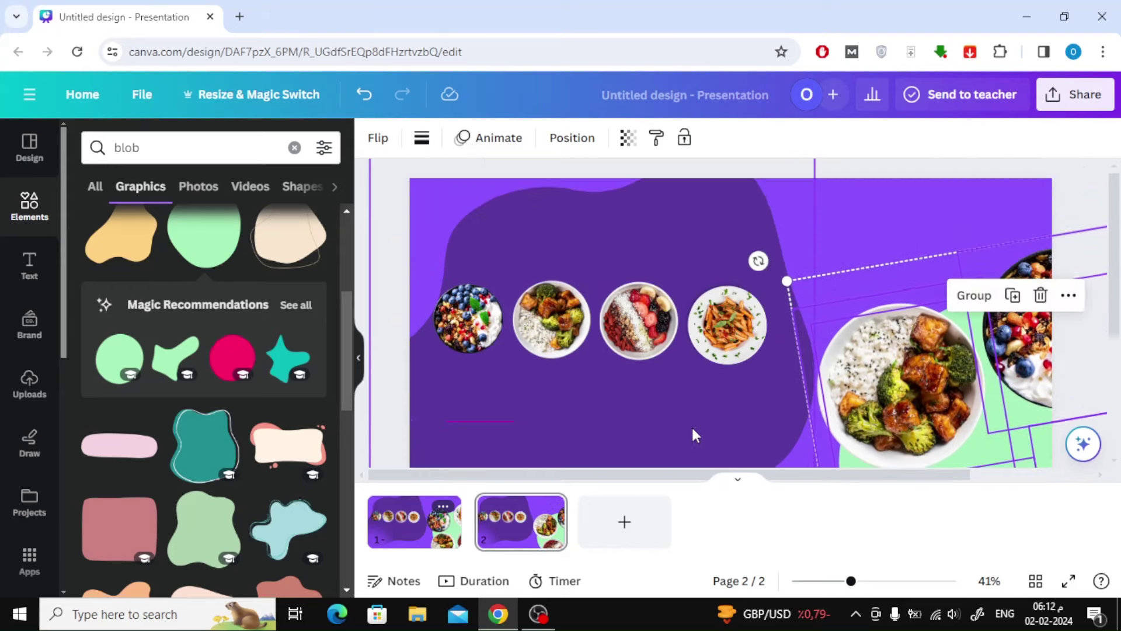
# Change page 2's background color to the default light orange
pyautogui.click(924, 166)
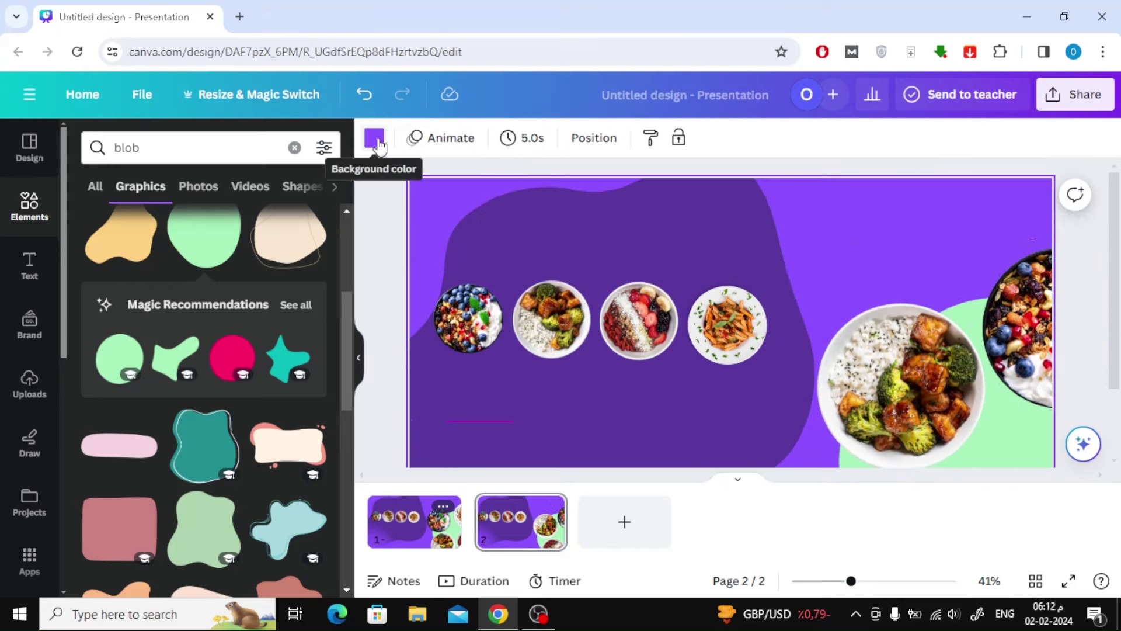
pyautogui.click(377, 141)
pyautogui.scroll(-5, 228, 282)
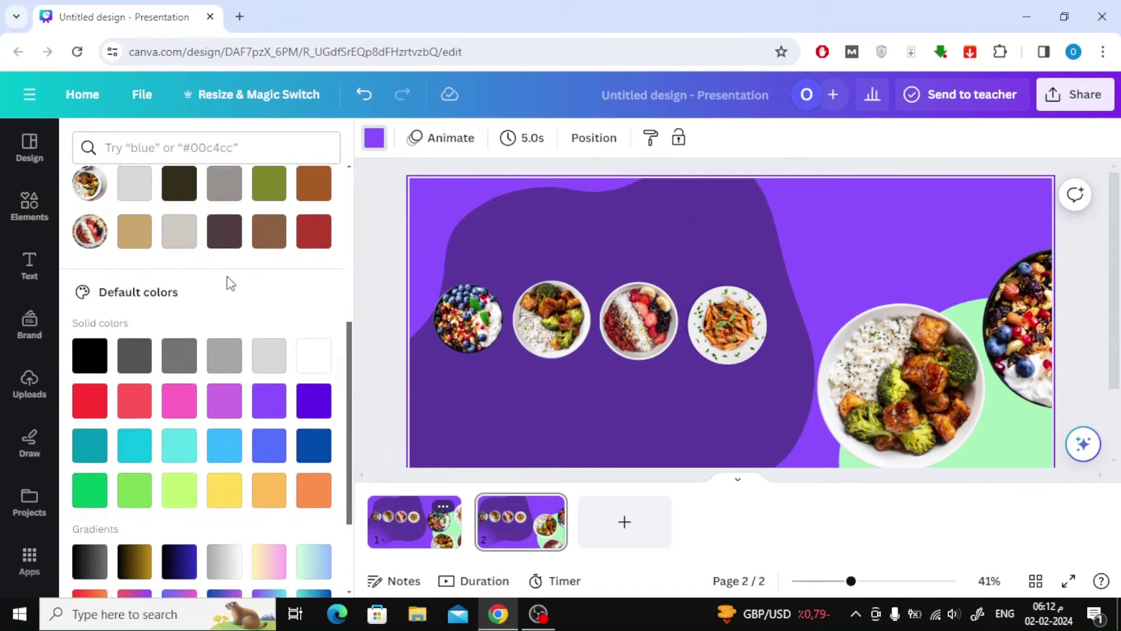
pyautogui.scroll(-2, 268, 408)
pyautogui.click(269, 412)
# Recolor the large blob behind page 2's small dishes to a darker shade of the orange, #C28933
pyautogui.click(534, 241)
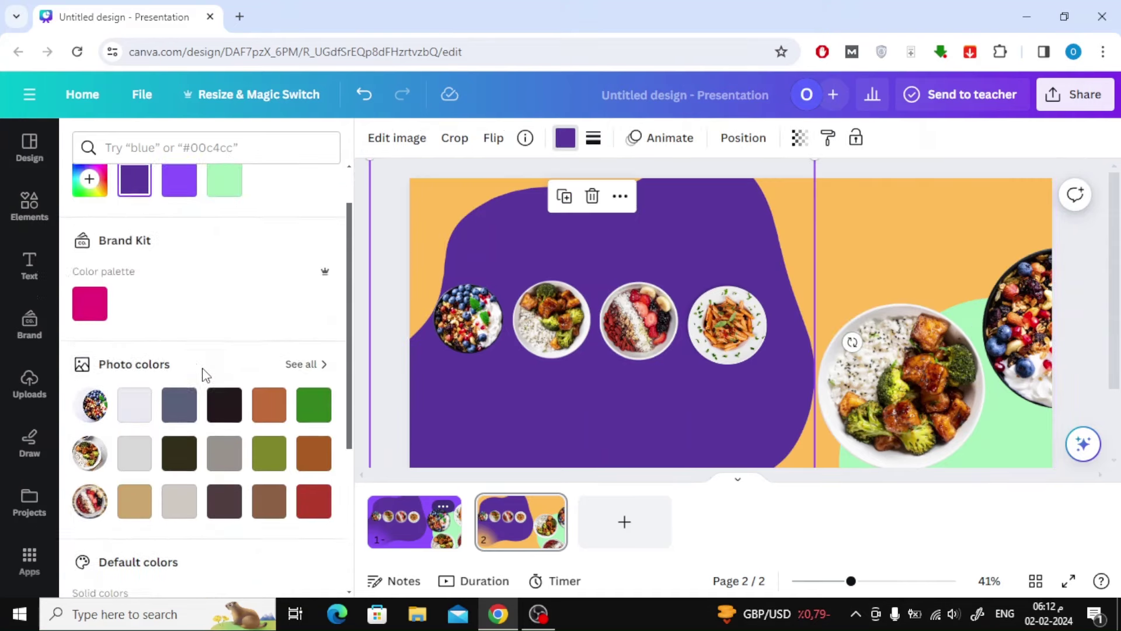
pyautogui.scroll(-4, 201, 373)
pyautogui.click(269, 514)
pyautogui.scroll(10, 230, 349)
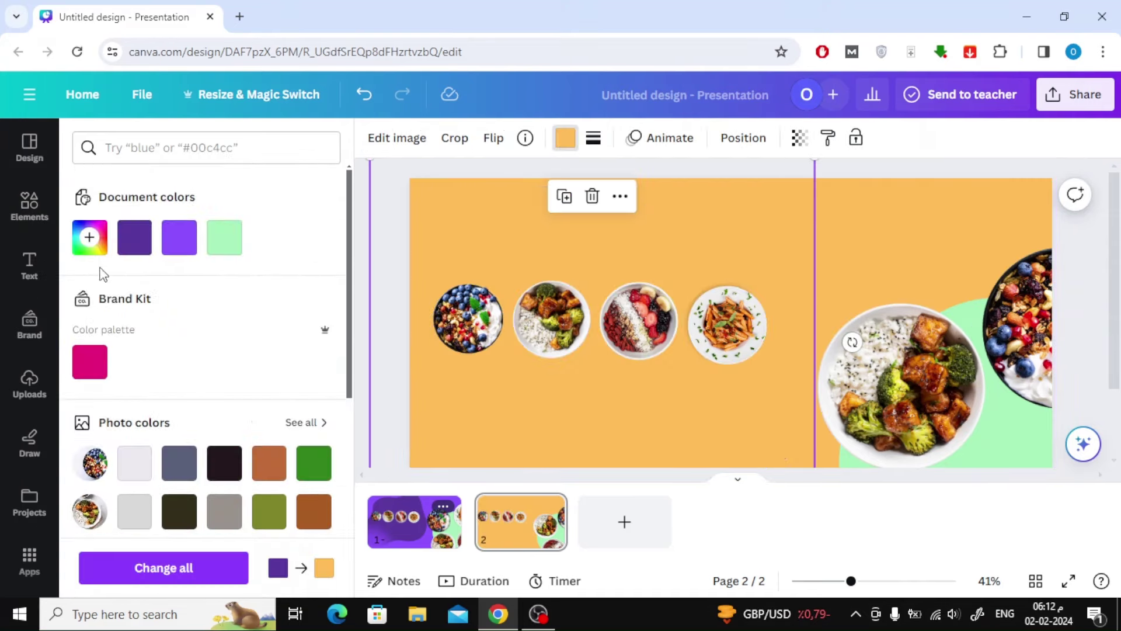
pyautogui.click(89, 237)
pyautogui.moveTo(235, 286)
pyautogui.mouseDown()
pyautogui.moveTo(235, 299)
pyautogui.moveTo(254, 298)
pyautogui.mouseUp()
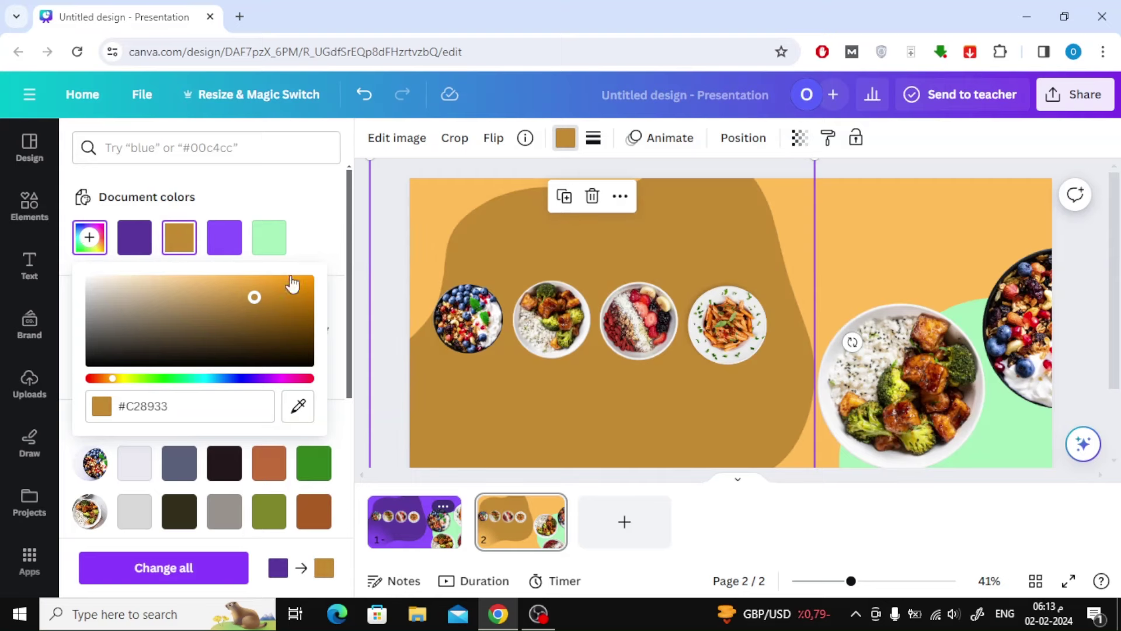
pyautogui.click(934, 156)
pyautogui.scroll(-3, 872, 300)
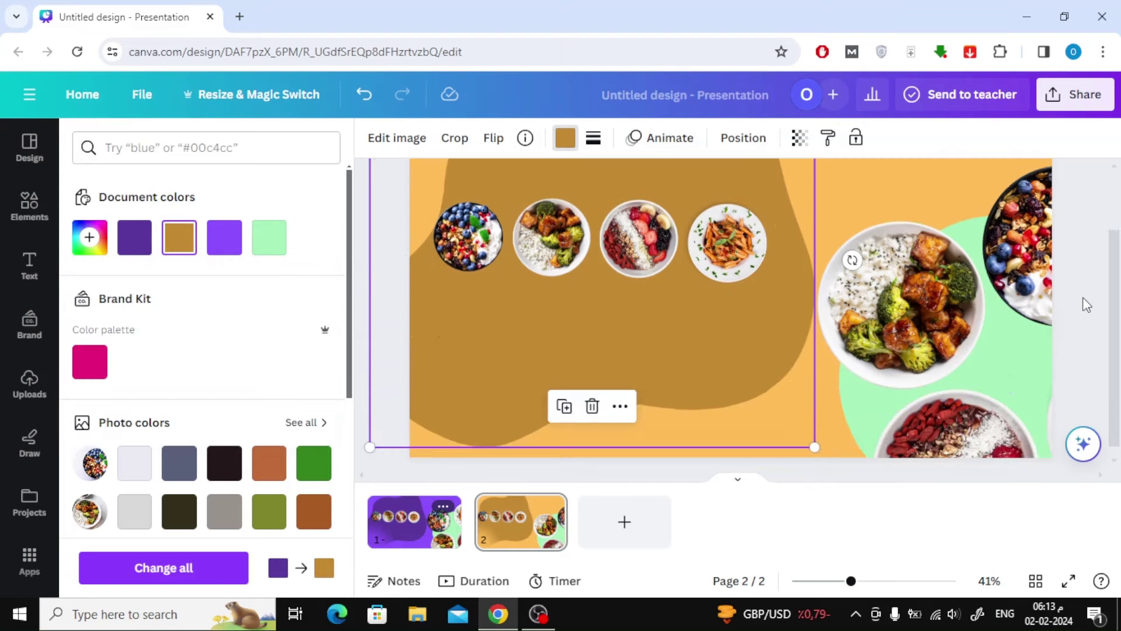
pyautogui.click(1086, 288)
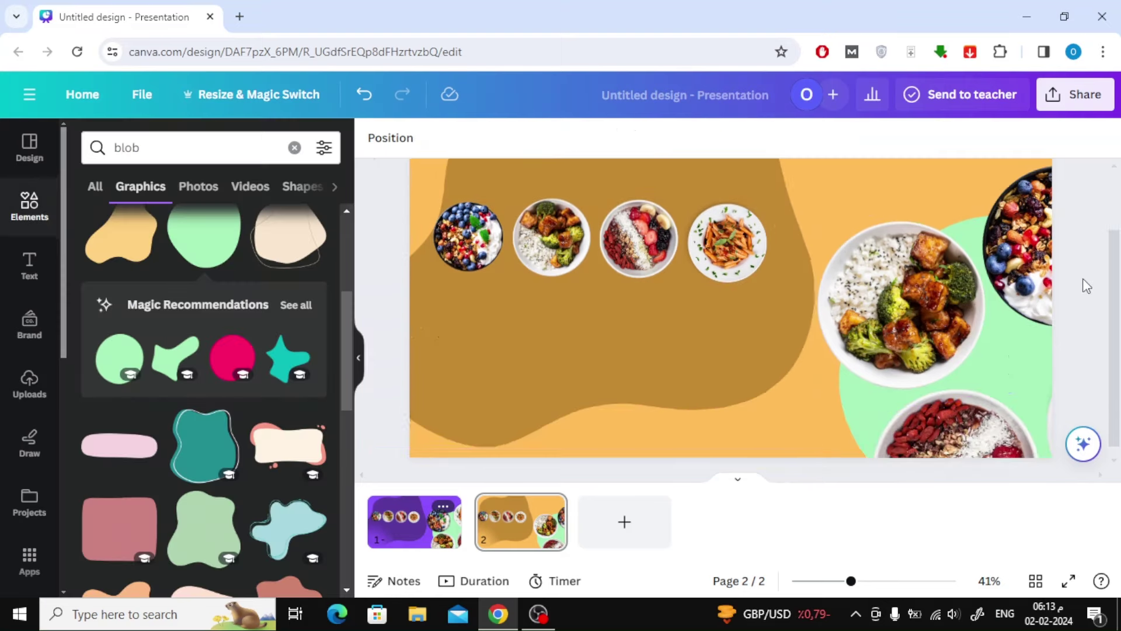
# Add a Match & Move transition between pages 1 and 2, and duplicate page 2
pyautogui.click(467, 528)
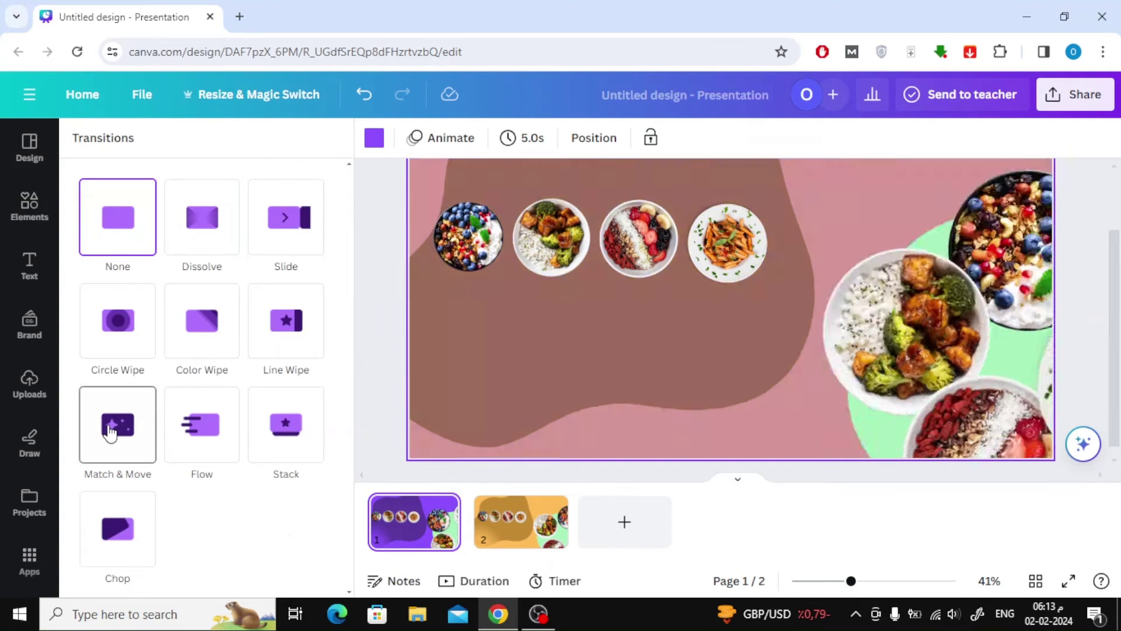
pyautogui.click(117, 434)
pyautogui.click(549, 508)
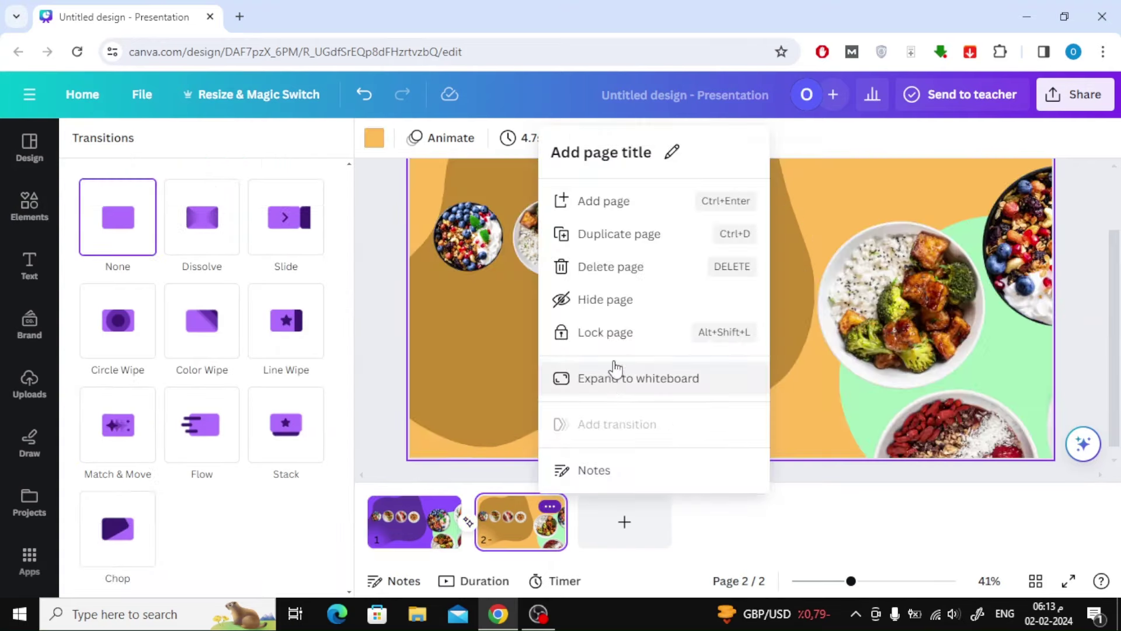
pyautogui.click(645, 237)
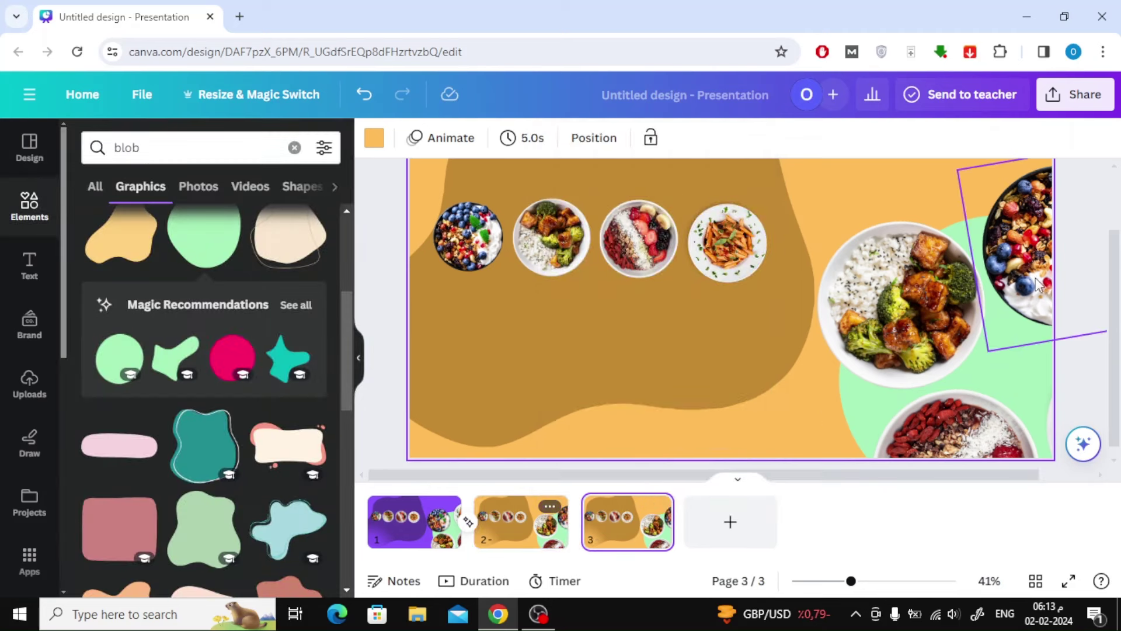
# Rotate page 3's green blob and four large dishes clockwise until the strawberry bowl faces the small dishes
pyautogui.click(920, 257)
pyautogui.keyDown('shift'); pyautogui.click(1004, 418); pyautogui.keyUp('shift')
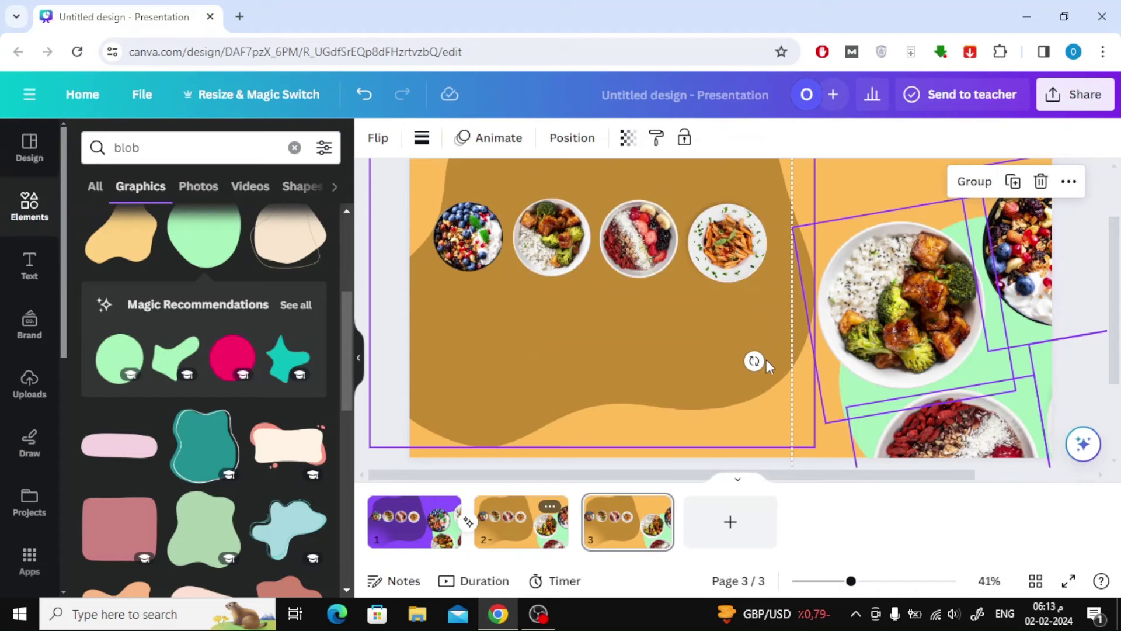
pyautogui.moveTo(754, 361); pyautogui.dragTo(993, 190)
pyautogui.scroll(2, 798, 272)
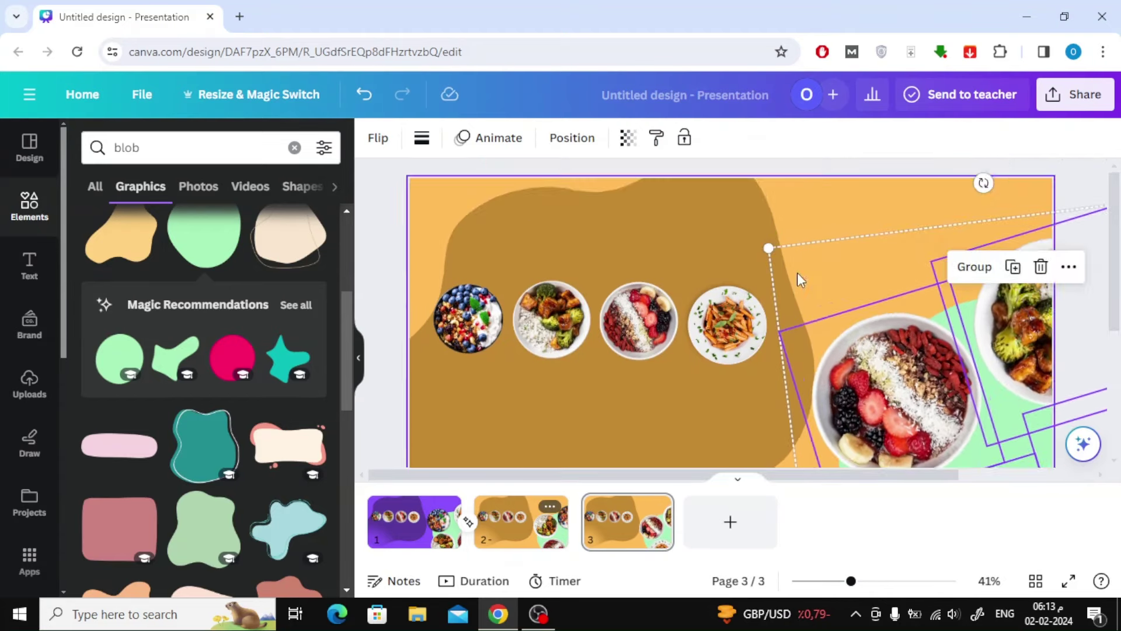
# Change page 3's background color to the default red
pyautogui.click(888, 193)
pyautogui.click(371, 139)
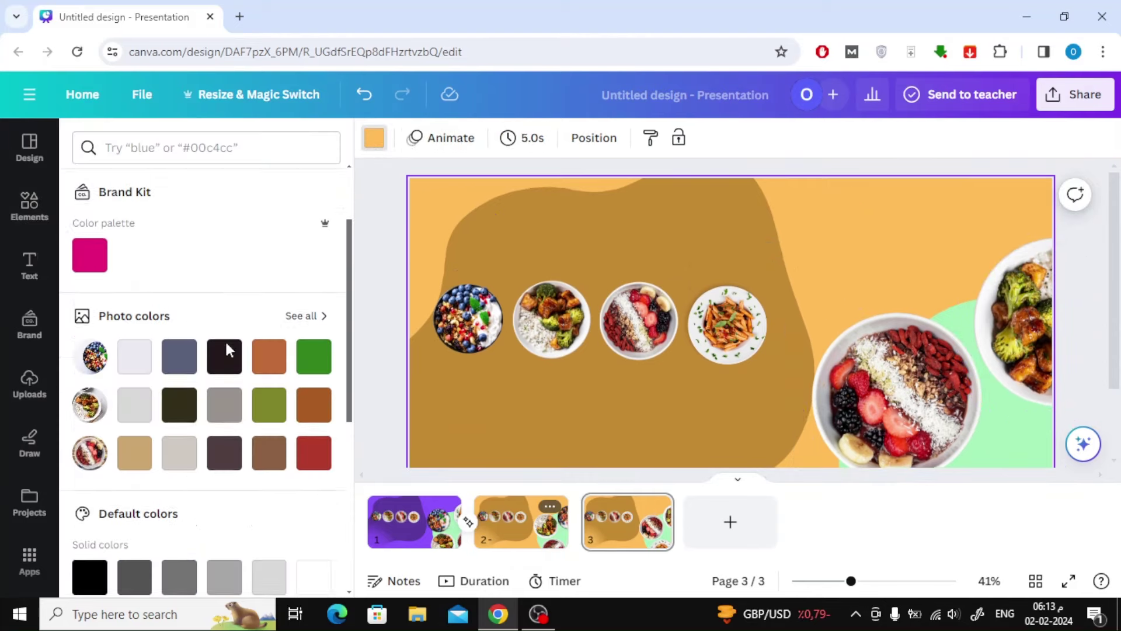
pyautogui.scroll(-4, 225, 339)
pyautogui.click(89, 400)
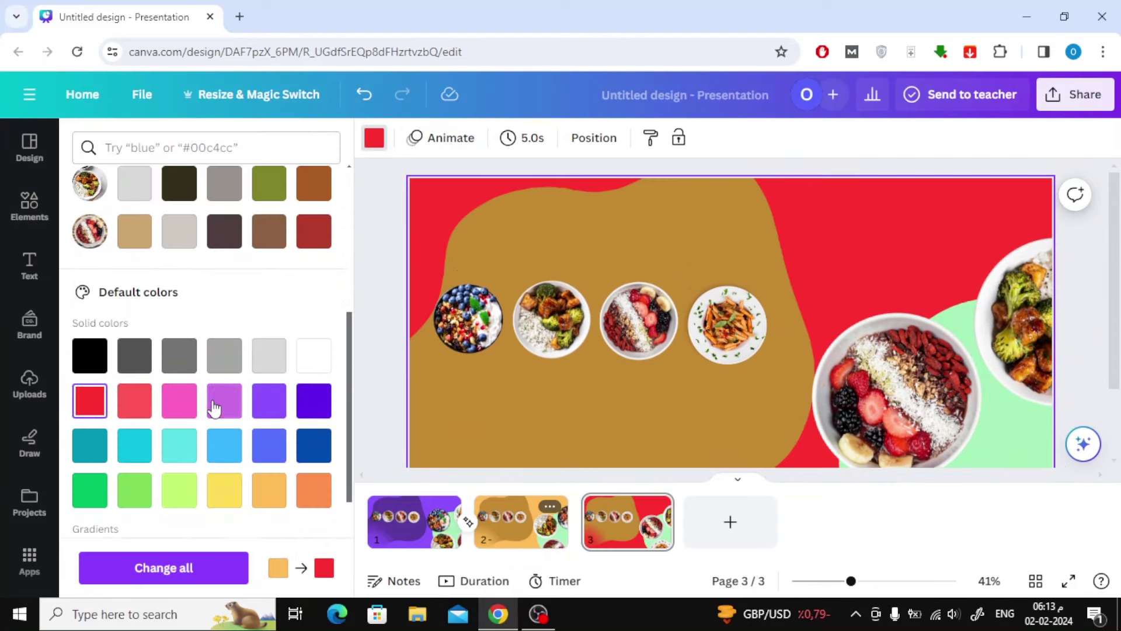
# Recolor the large blob behind page 3's small dishes to a darker shade of the red, #D82828
pyautogui.click(626, 243)
pyautogui.scroll(-4, 150, 393)
pyautogui.click(89, 483)
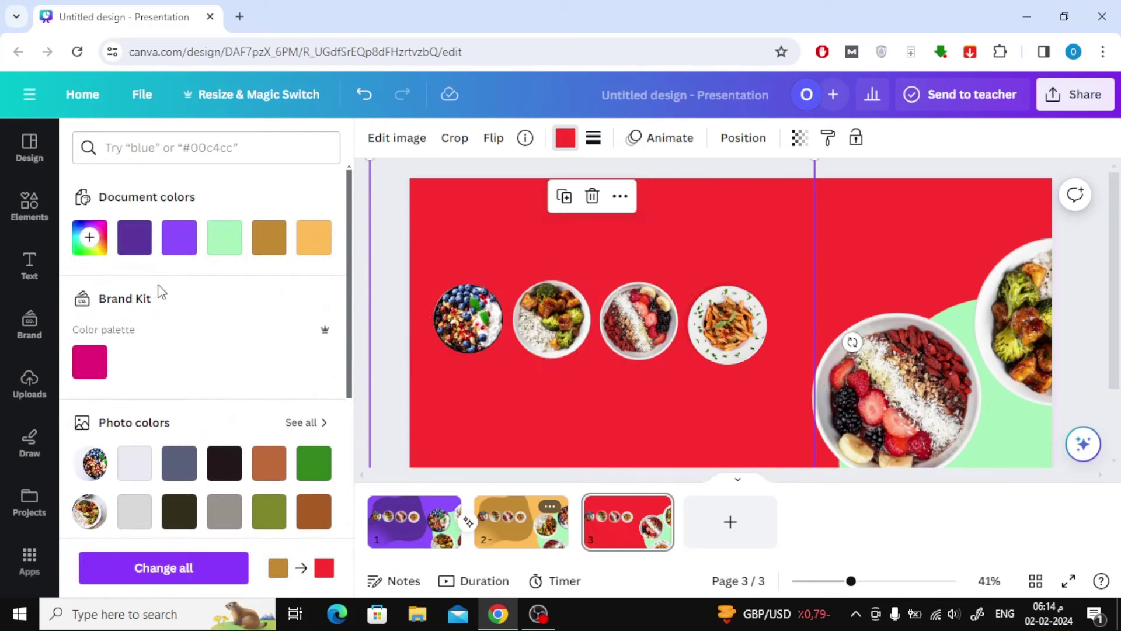
pyautogui.click(90, 238)
pyautogui.moveTo(176, 275); pyautogui.dragTo(270, 283)
pyautogui.click(138, 236)
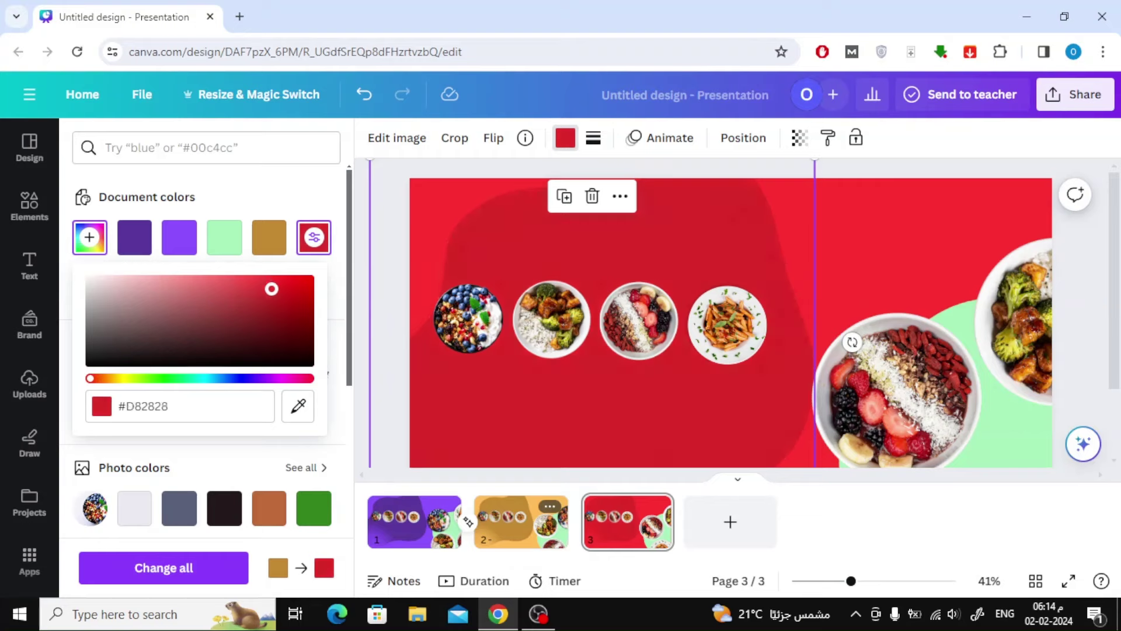
pyautogui.click(367, 214)
pyautogui.click(361, 241)
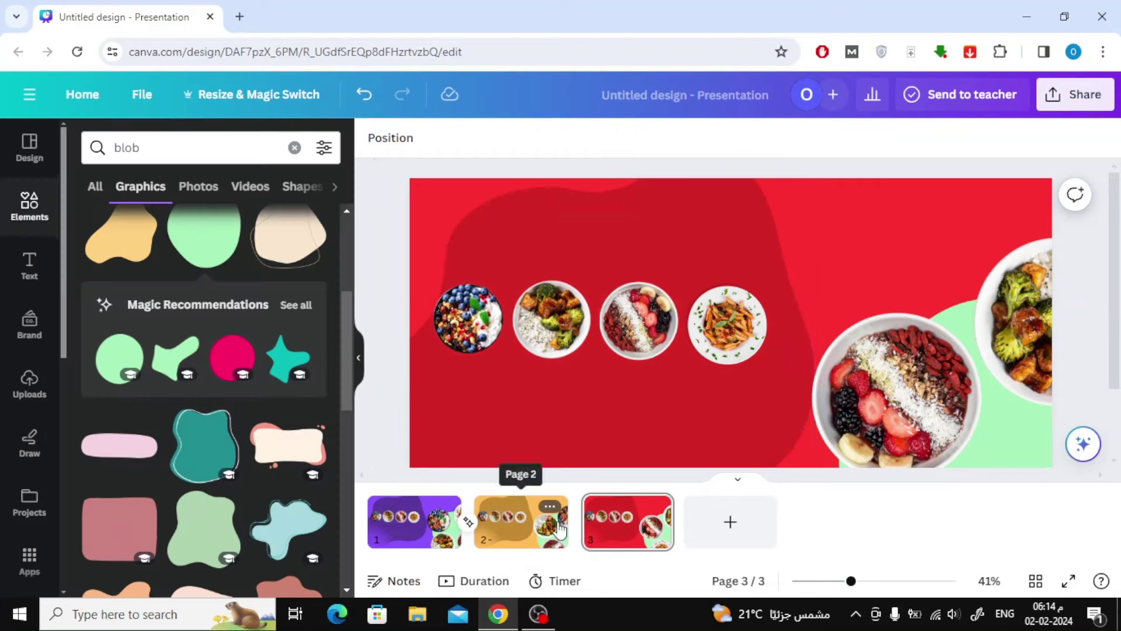
# Add a Match & Move transition between pages 2 and 3, and duplicate page 3
pyautogui.click(584, 536)
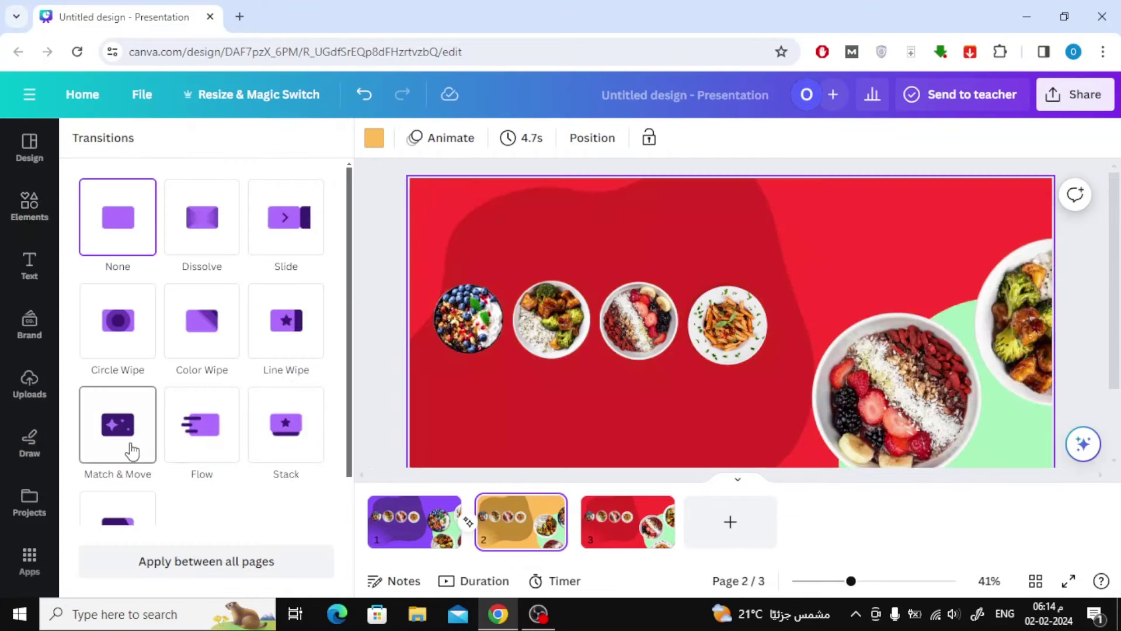
pyautogui.click(127, 450)
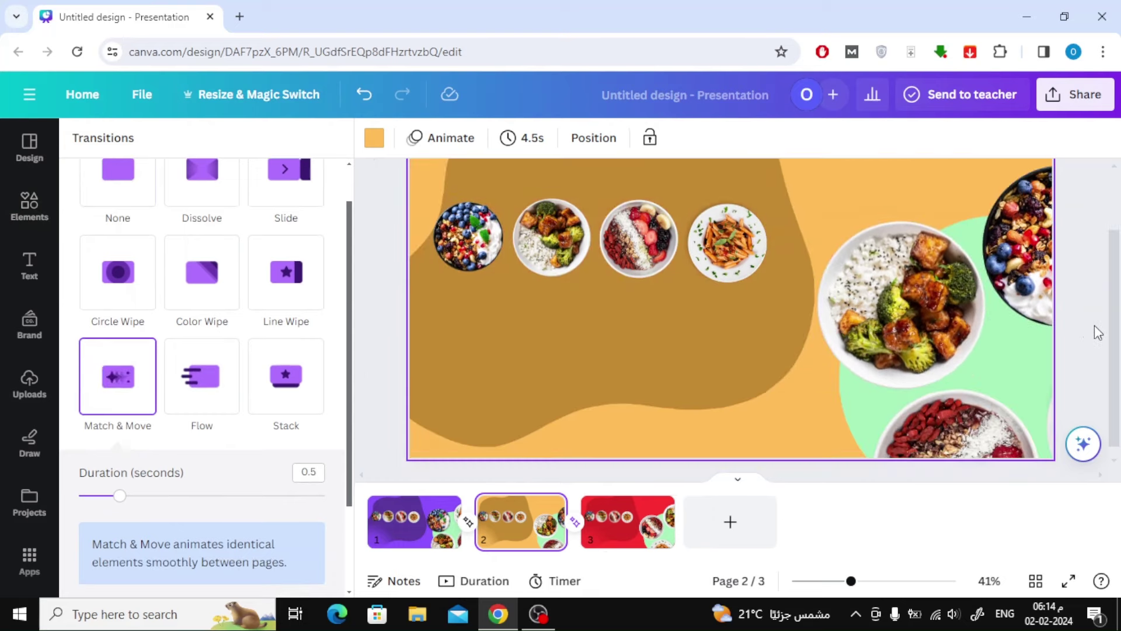
pyautogui.scroll(-1, 1092, 338)
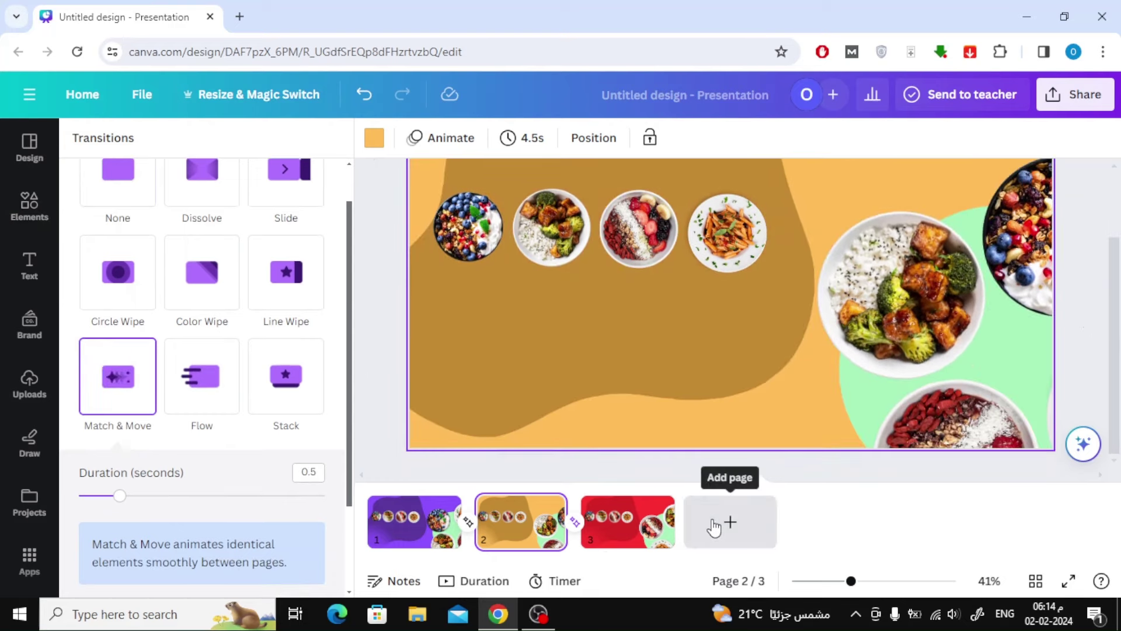
pyautogui.click(656, 506)
pyautogui.click(748, 237)
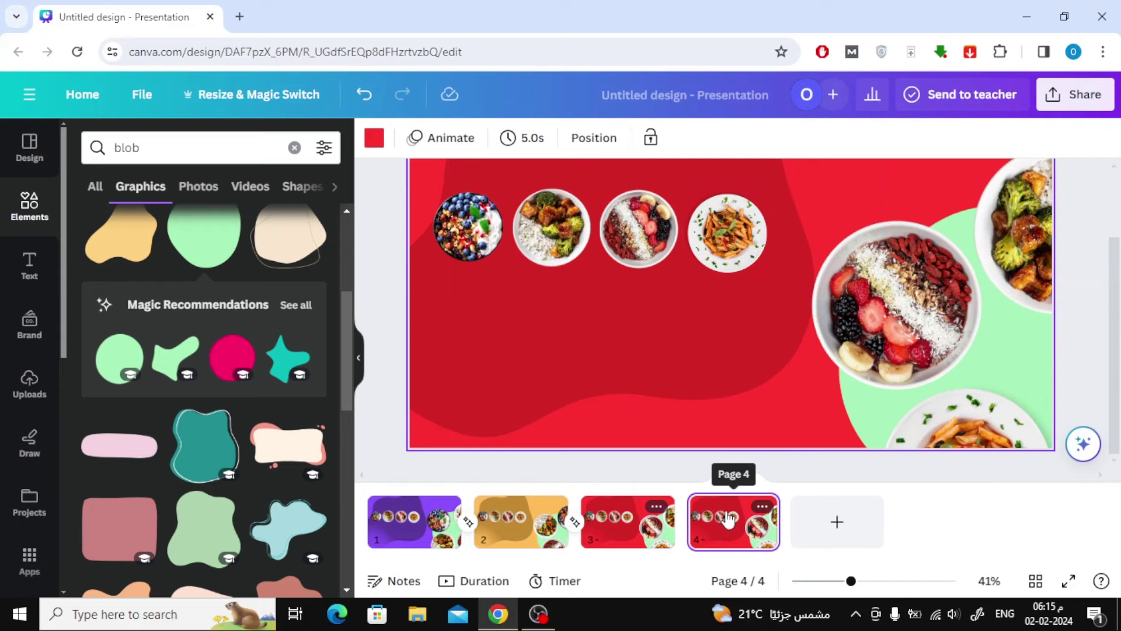
# Rotate page 4's green blob and four large dishes clockwise until the pasta plate faces the small dishes
pyautogui.scroll(2, 933, 272)
pyautogui.scroll(-2, 934, 271)
pyautogui.moveTo(885, 172); pyautogui.dragTo(1090, 536)
pyautogui.moveTo(740, 351); pyautogui.dragTo(1028, 120)
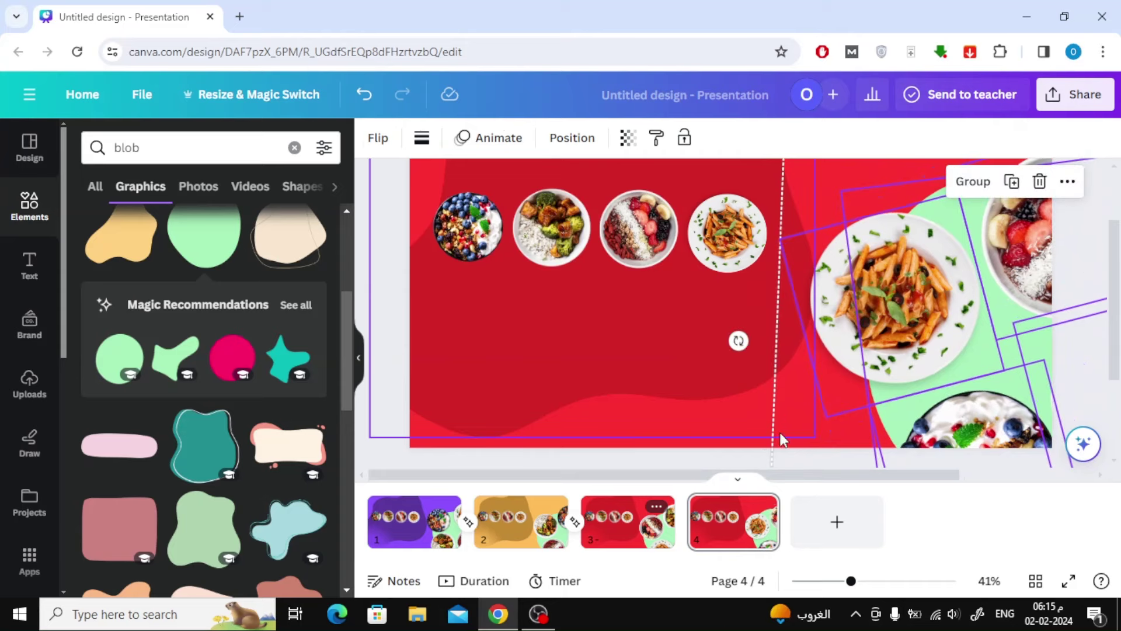
pyautogui.scroll(3, 779, 433)
pyautogui.press('Delete')
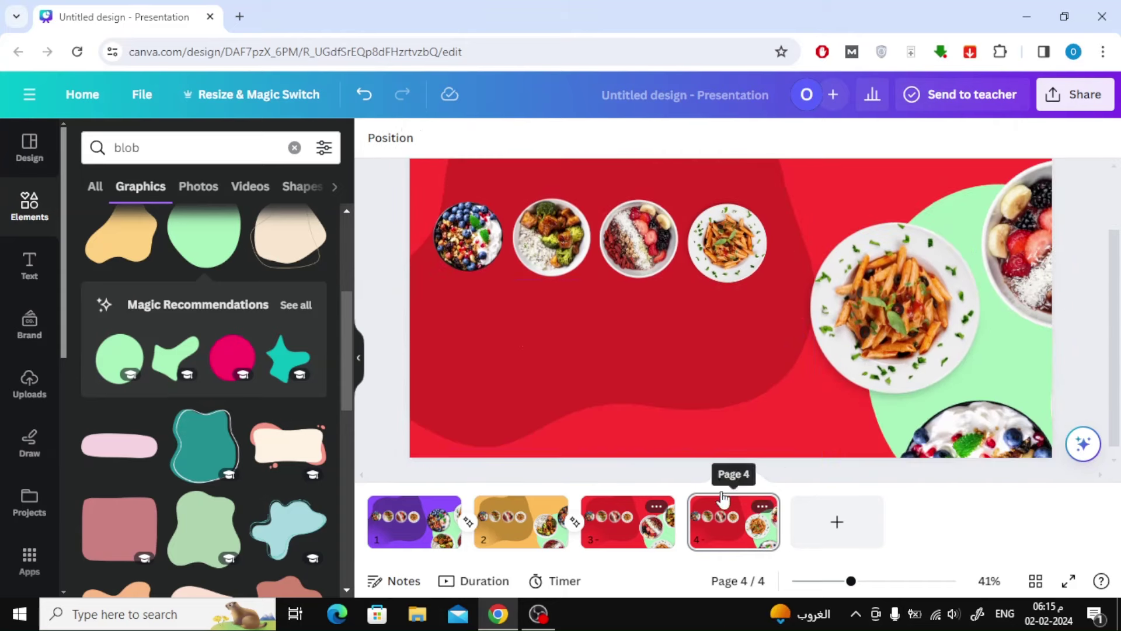
# Change page 4's background color to the default yellow
pyautogui.click(375, 137)
pyautogui.scroll(-10, 245, 338)
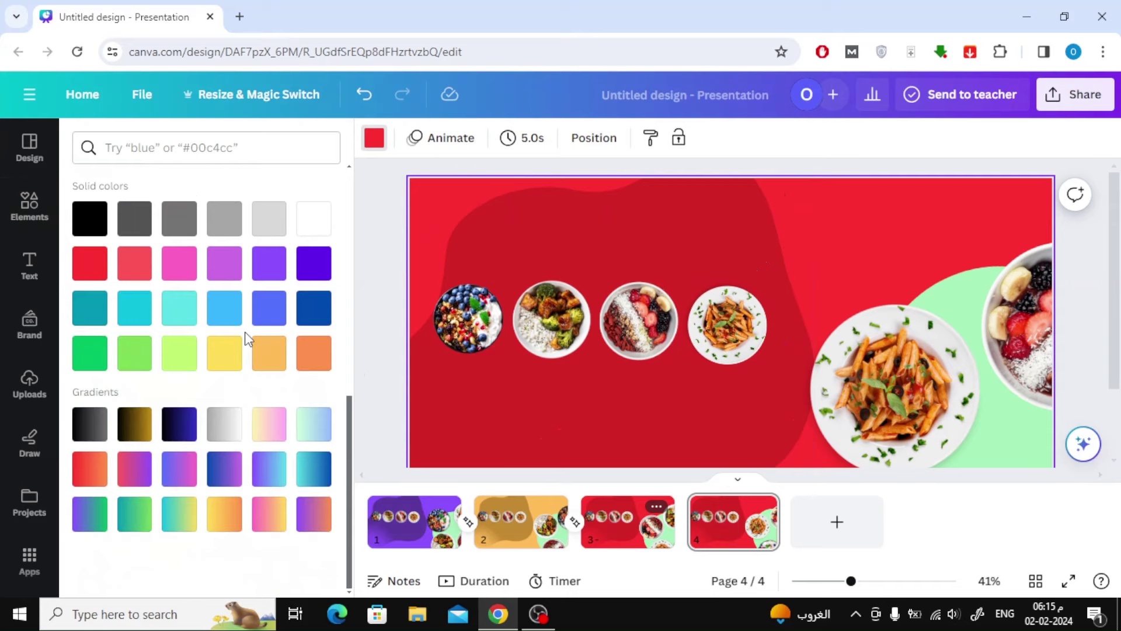
pyautogui.click(222, 365)
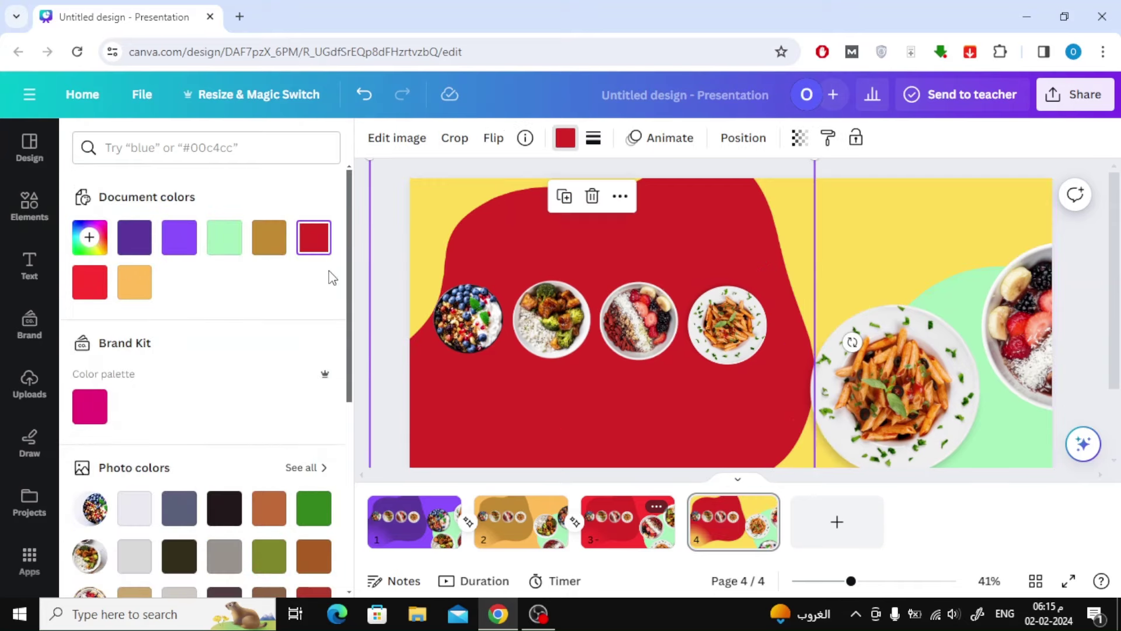
# Recolor the large blob behind page 4's small dishes to a deeper, more saturated yellow
pyautogui.click(314, 244)
pyautogui.click(303, 197)
pyautogui.scroll(-5, 274, 338)
pyautogui.click(223, 516)
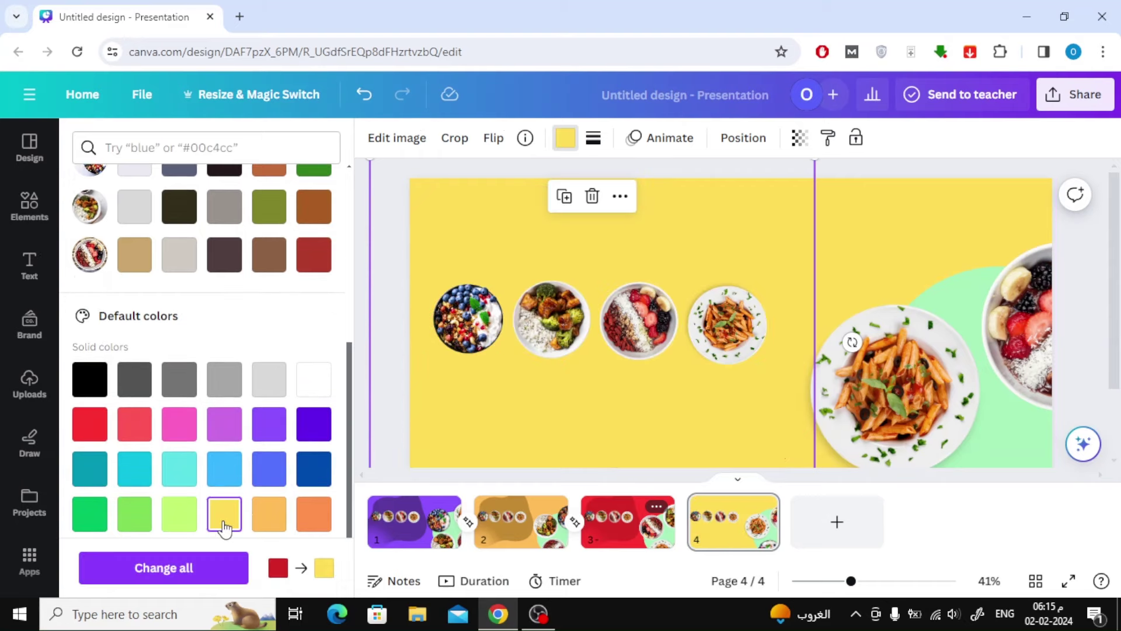
pyautogui.click(98, 248)
pyautogui.moveTo(236, 288); pyautogui.dragTo(342, 288)
pyautogui.click(360, 222)
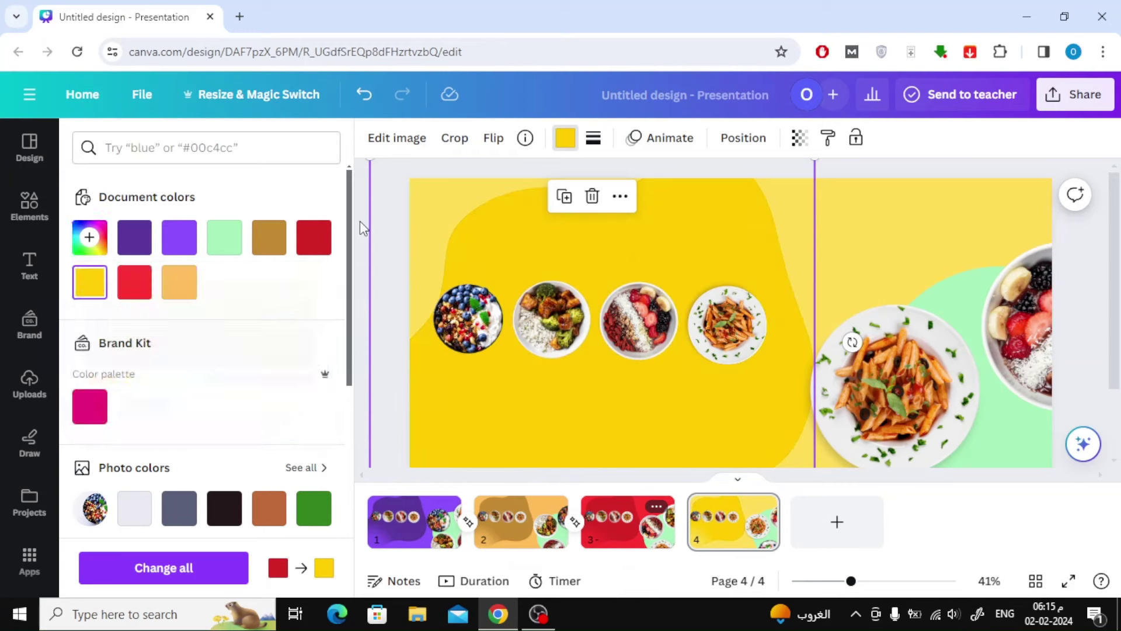
# Add a Match & Move transition between pages 3 and 4
pyautogui.click(690, 536)
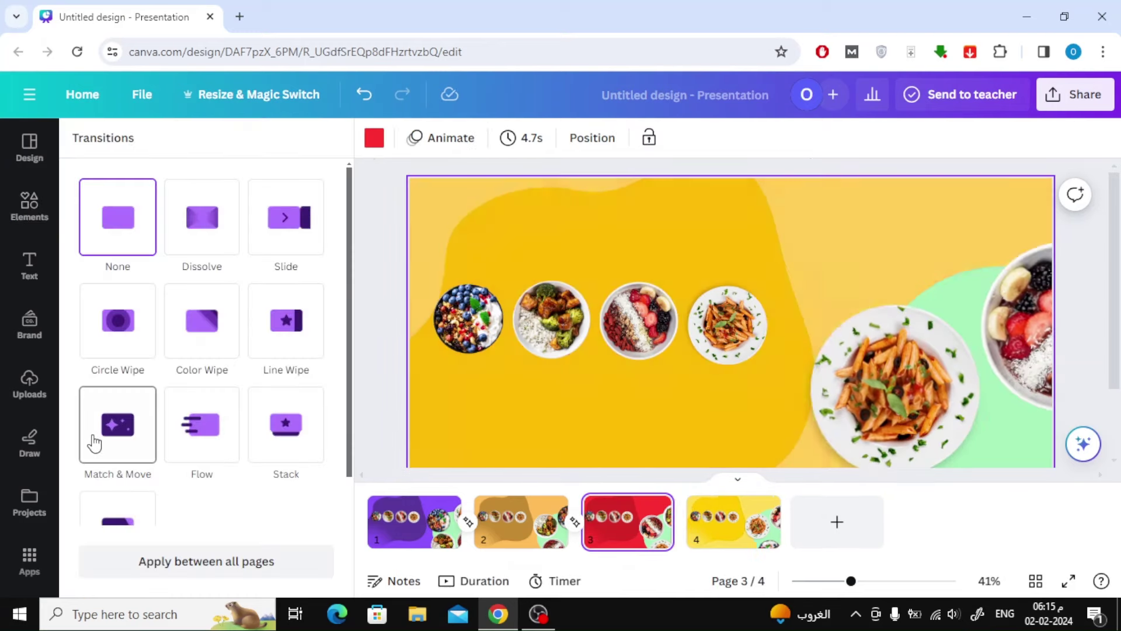
pyautogui.click(92, 441)
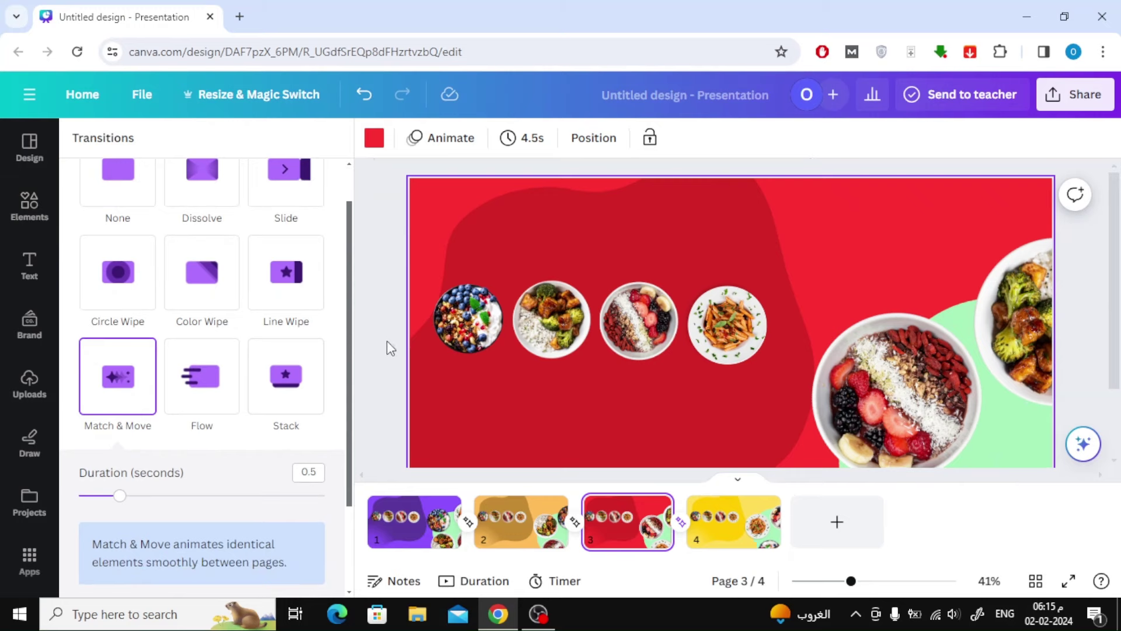
# Present the design full screen from page 1 and advance through the slides to page 4 to preview the transitions
pyautogui.scroll(-2, 500, 369)
pyautogui.click(401, 536)
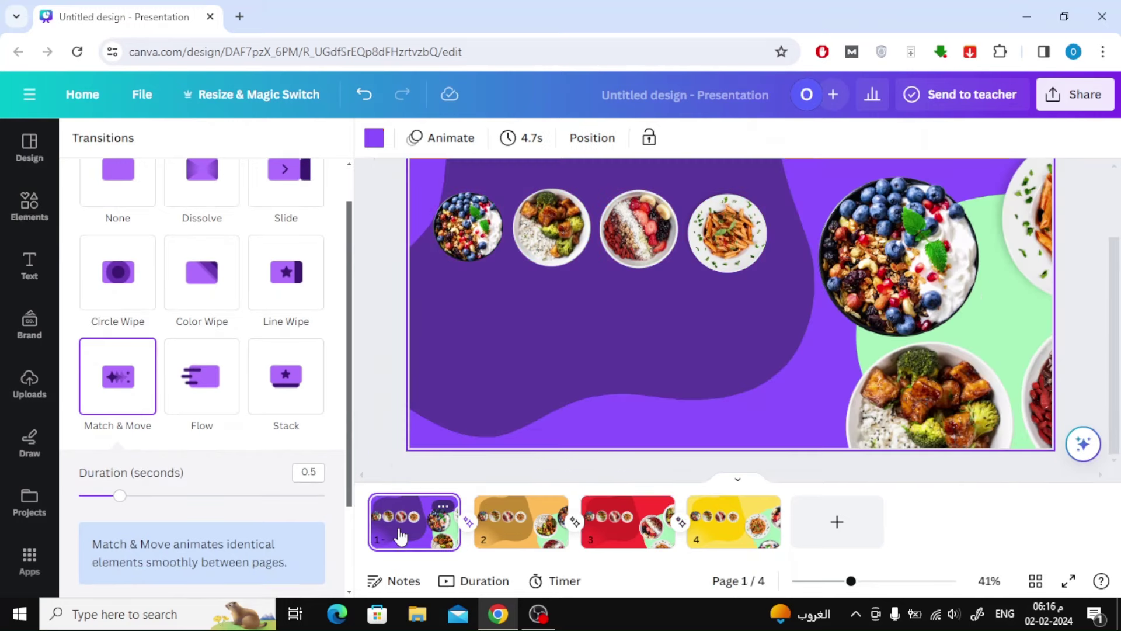
pyautogui.click(1068, 580)
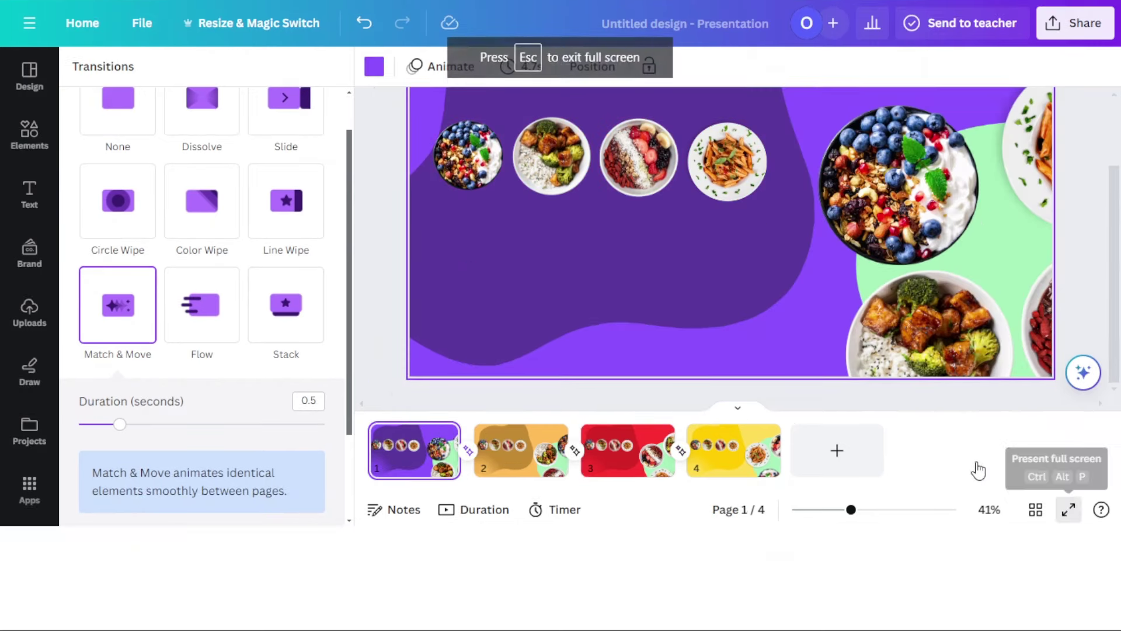
pyautogui.click(480, 400)
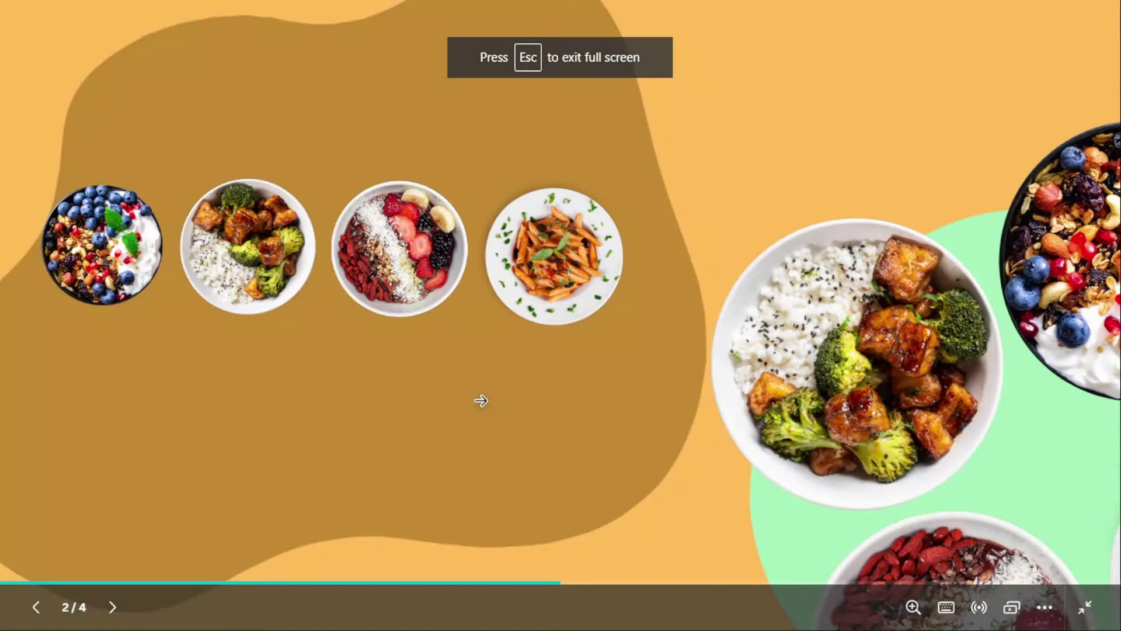
pyautogui.click(879, 124)
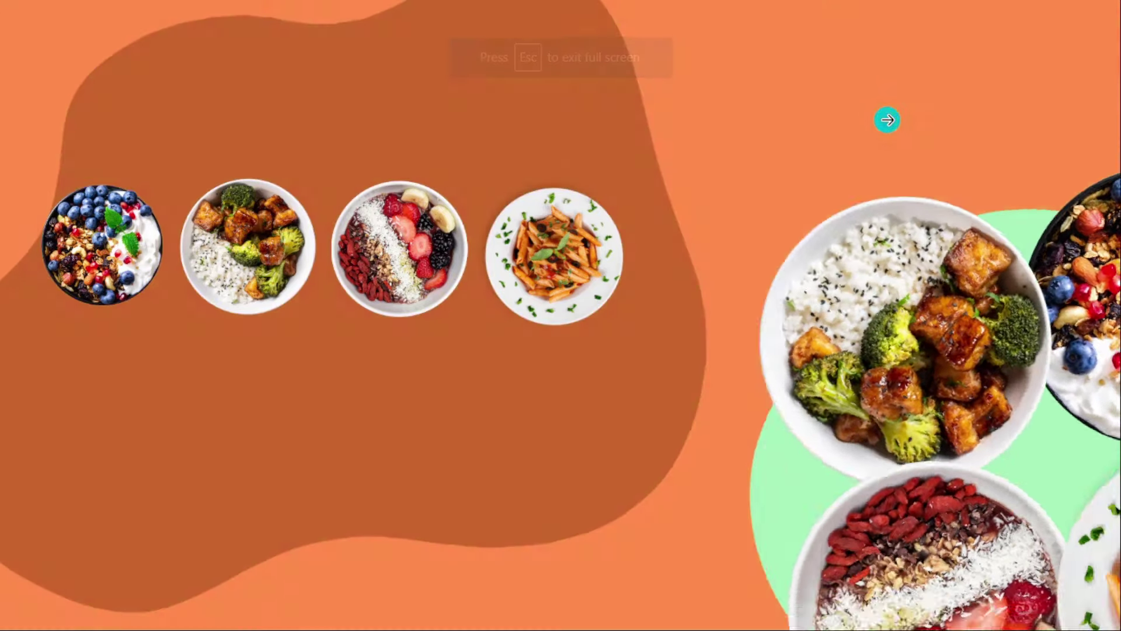
pyautogui.click(888, 120)
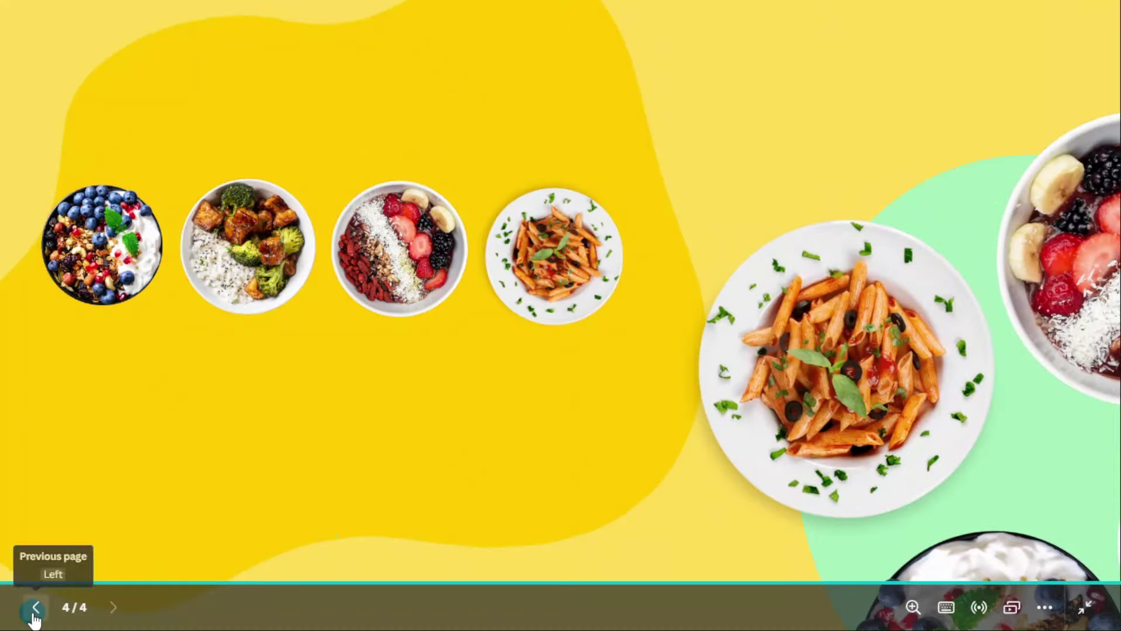
# Return the full-screen presentation to page 1 and replay the rotating dish transitions through to page 4
pyautogui.click(34, 609)
pyautogui.click(33, 610)
pyautogui.click(32, 611)
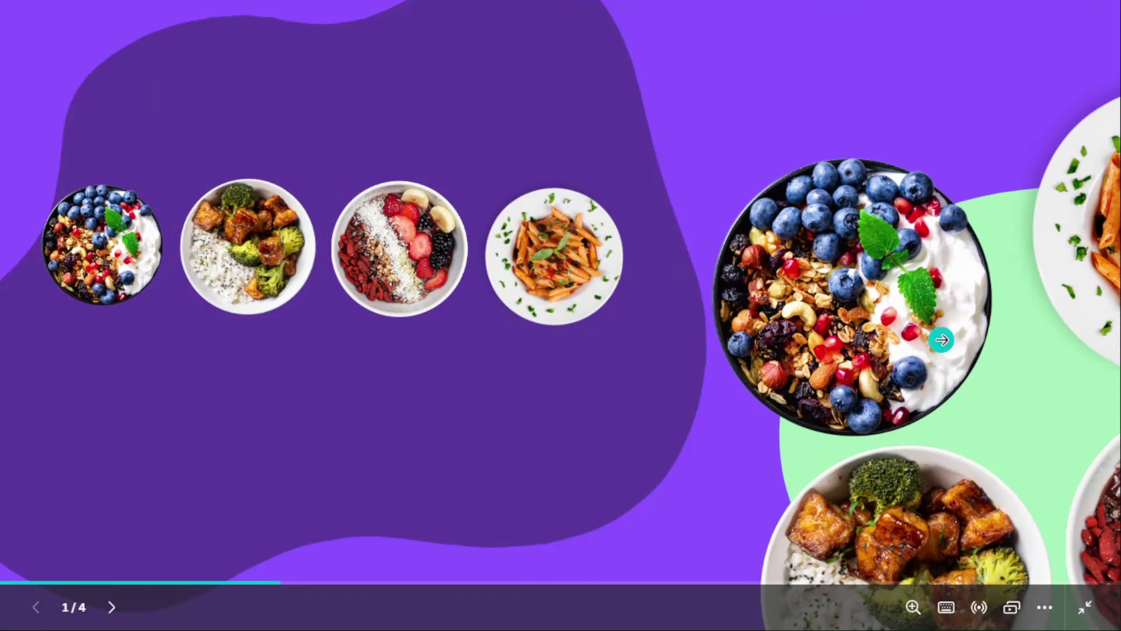
pyautogui.click(958, 371)
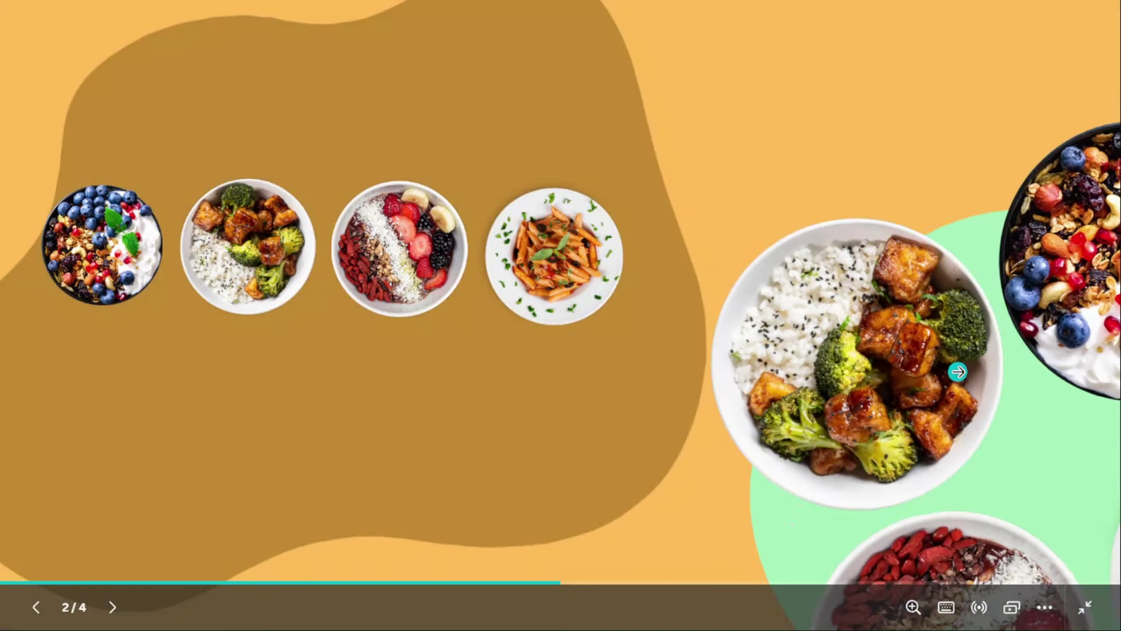
pyautogui.click(958, 371)
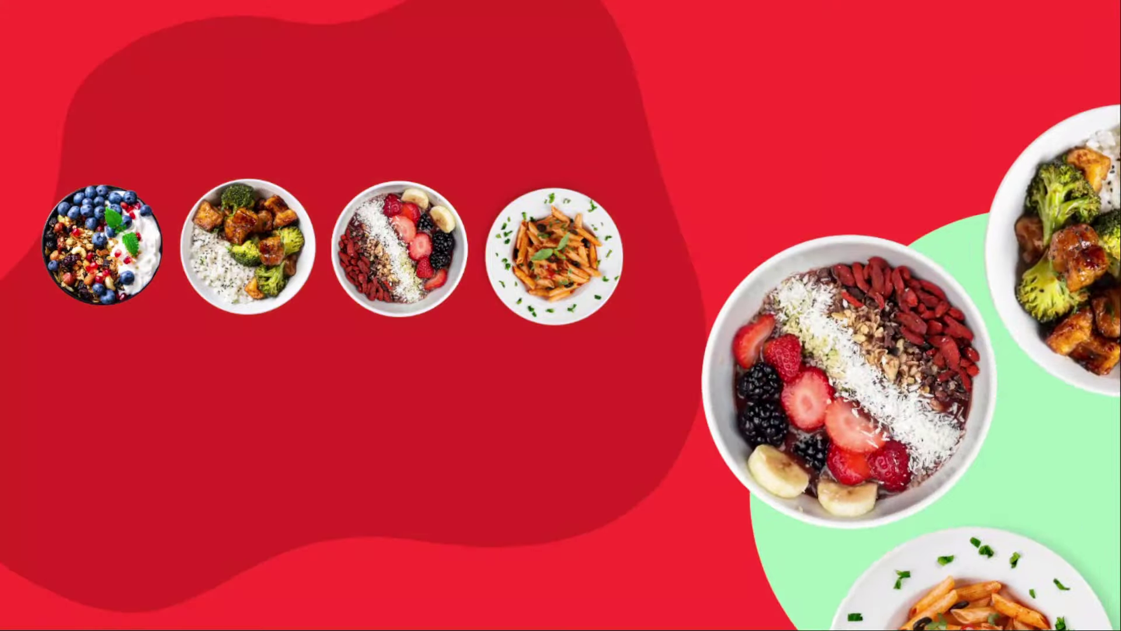
pyautogui.press('Right')
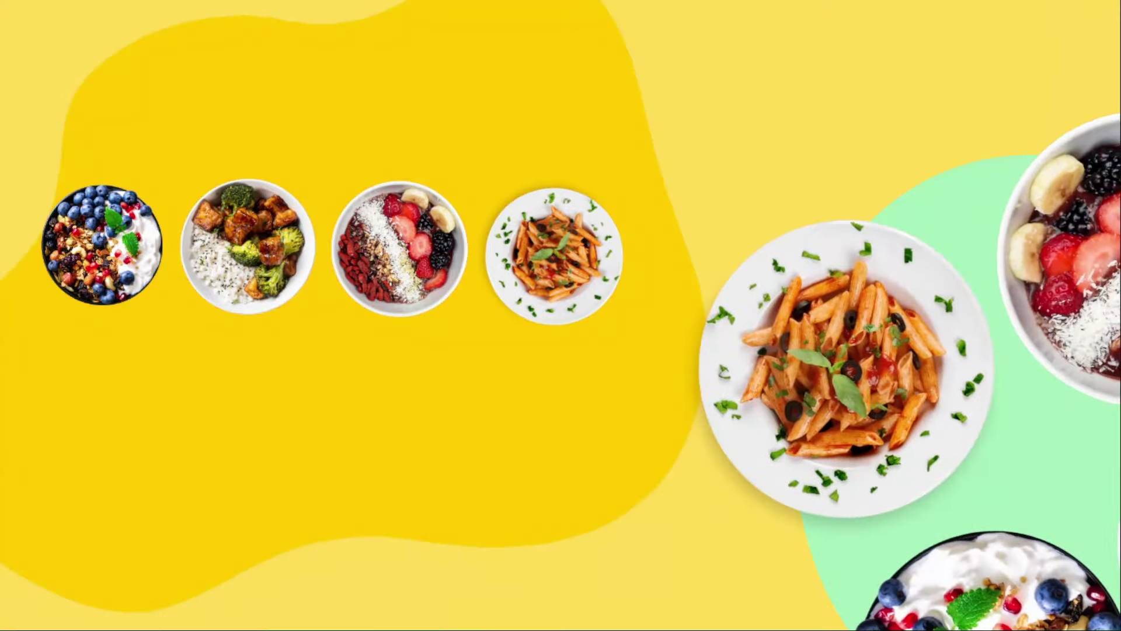